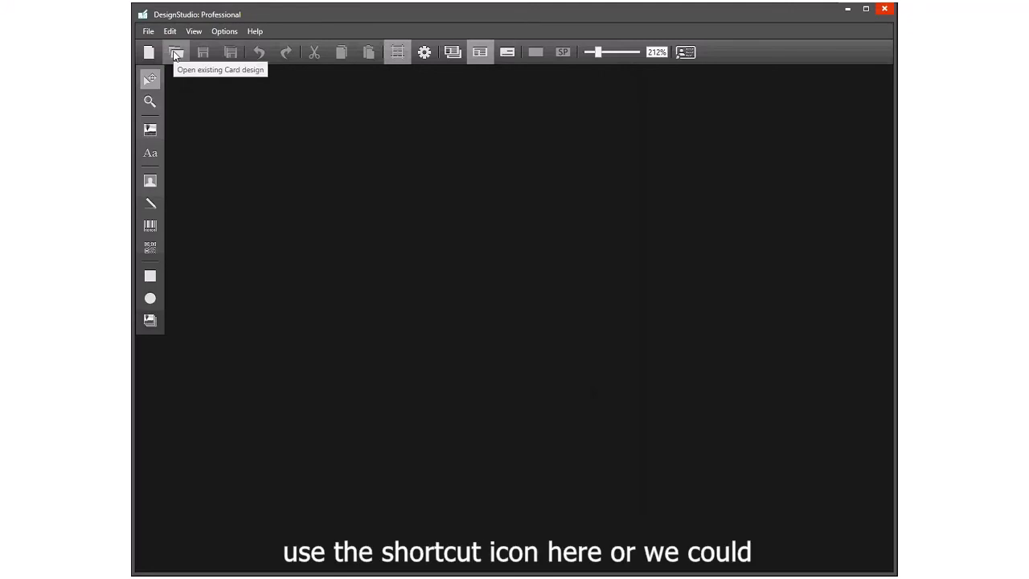
# Open the saved Test02 card design with its Graduate Student layout
pyautogui.click(148, 33)
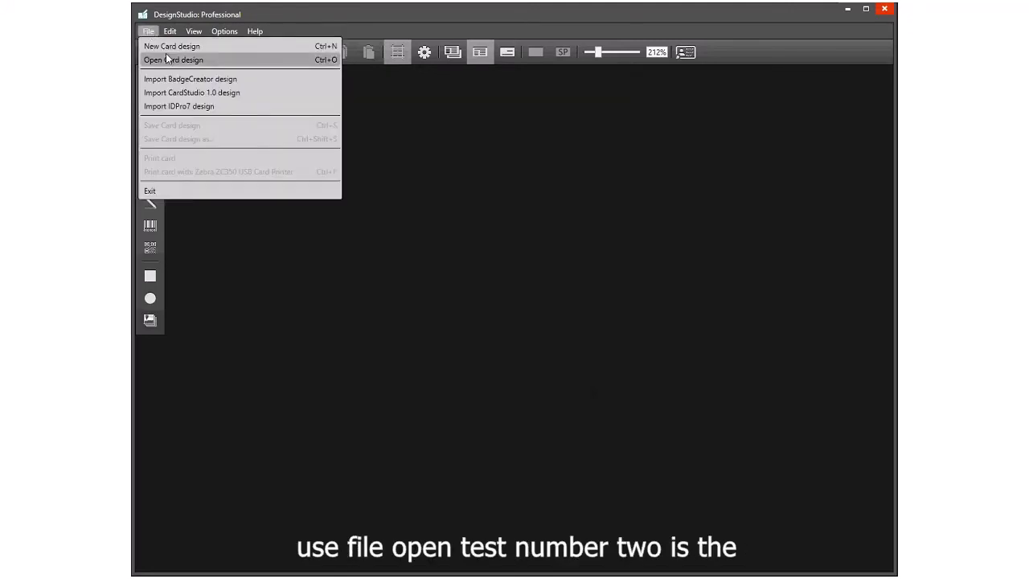
pyautogui.click(166, 57)
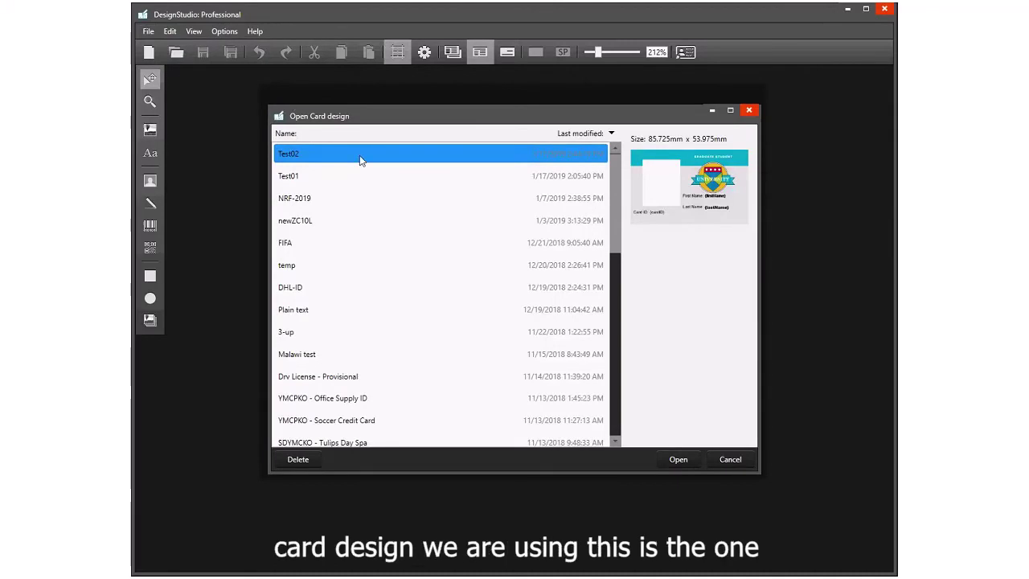
pyautogui.click(679, 459)
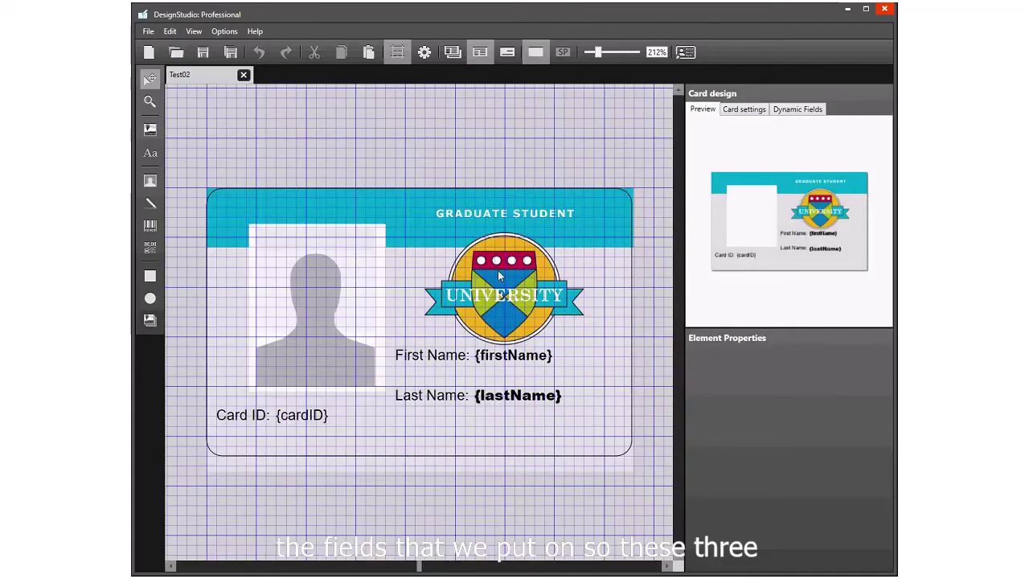
# Inspect the name and ID labels, {lastName} field and photo, leaving the background image selected
pyautogui.click(430, 359)
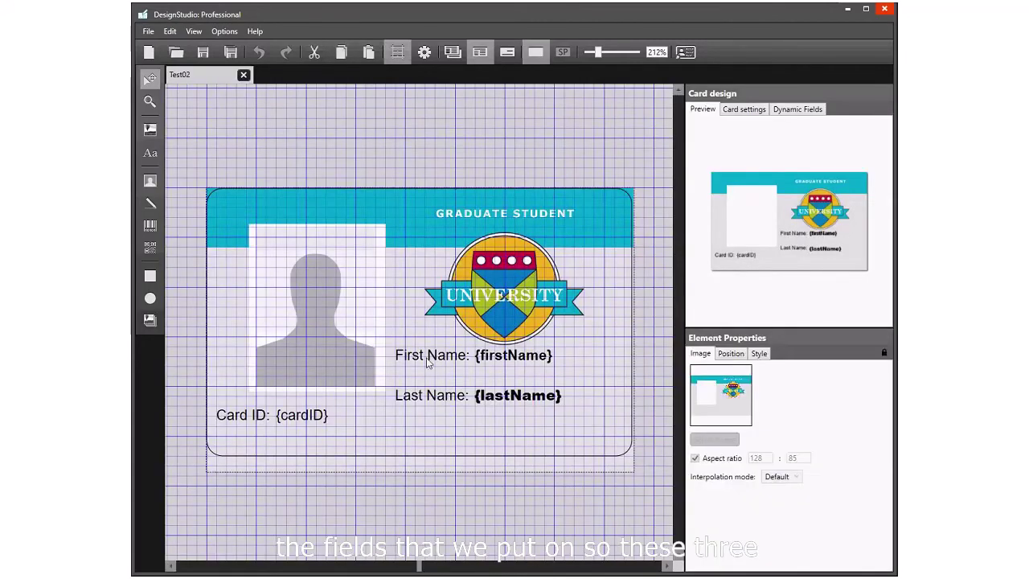
pyautogui.click(425, 400)
pyautogui.click(250, 414)
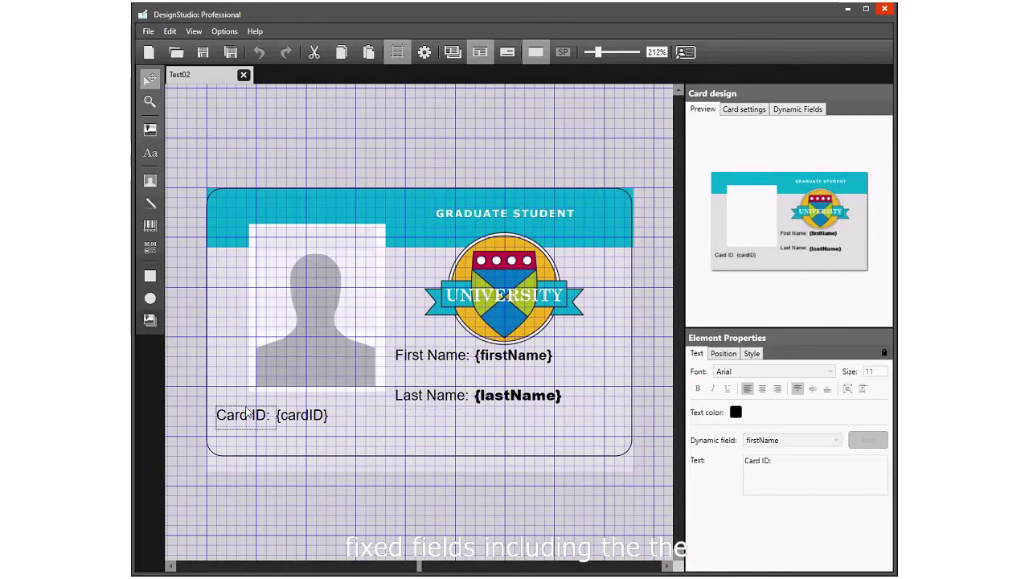
pyautogui.click(214, 223)
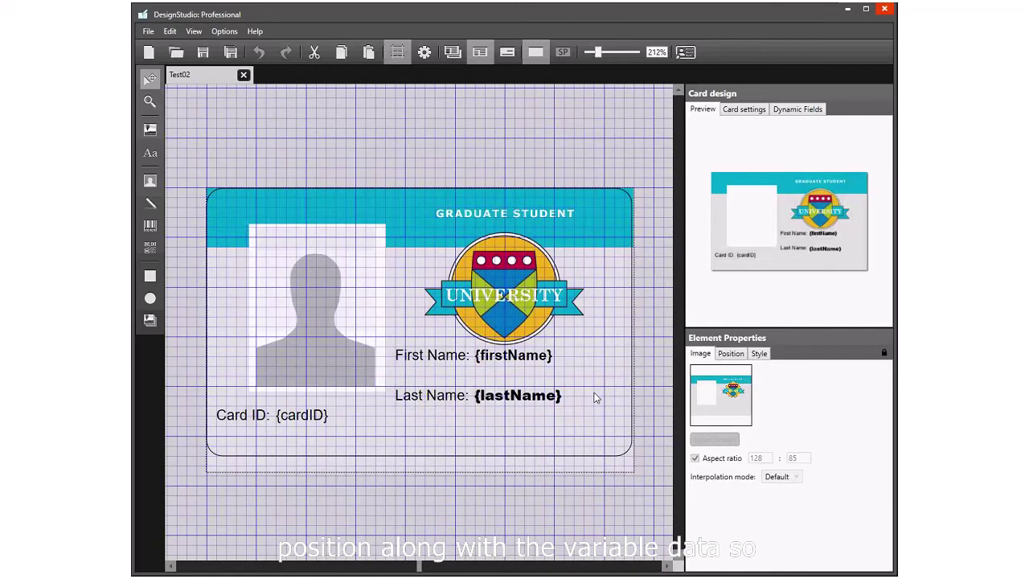
pyautogui.click(521, 401)
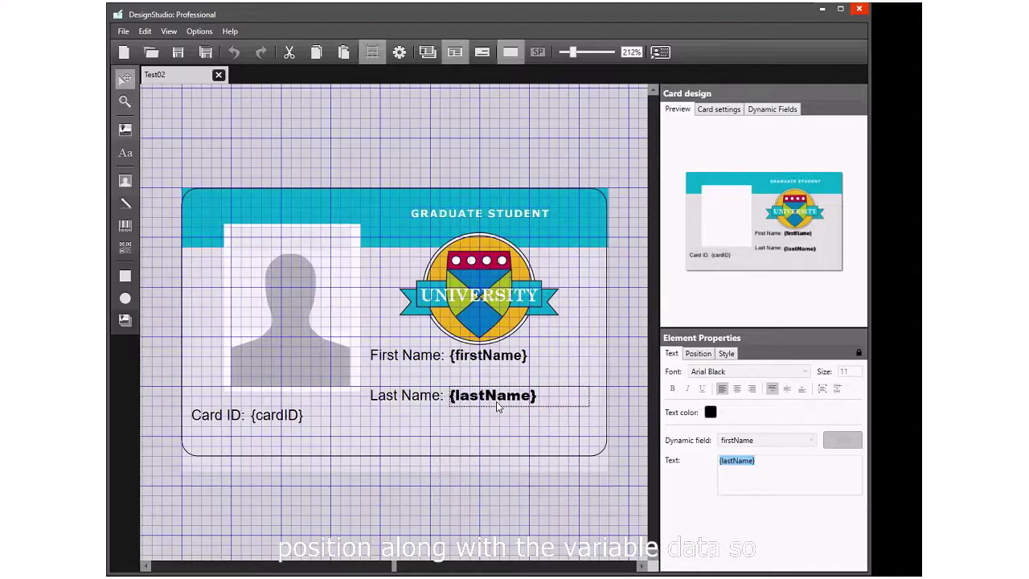
pyautogui.click(299, 359)
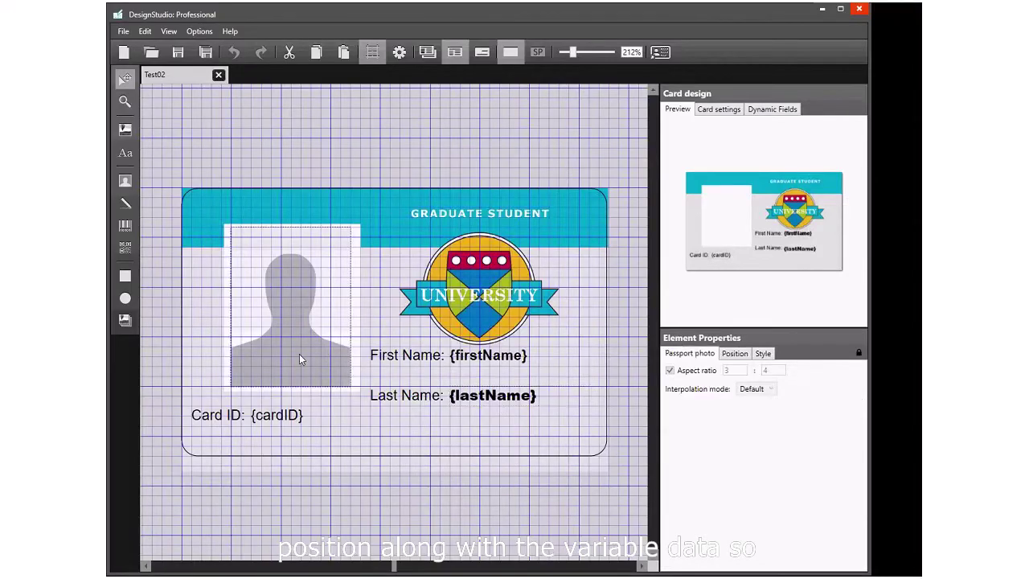
pyautogui.click(562, 271)
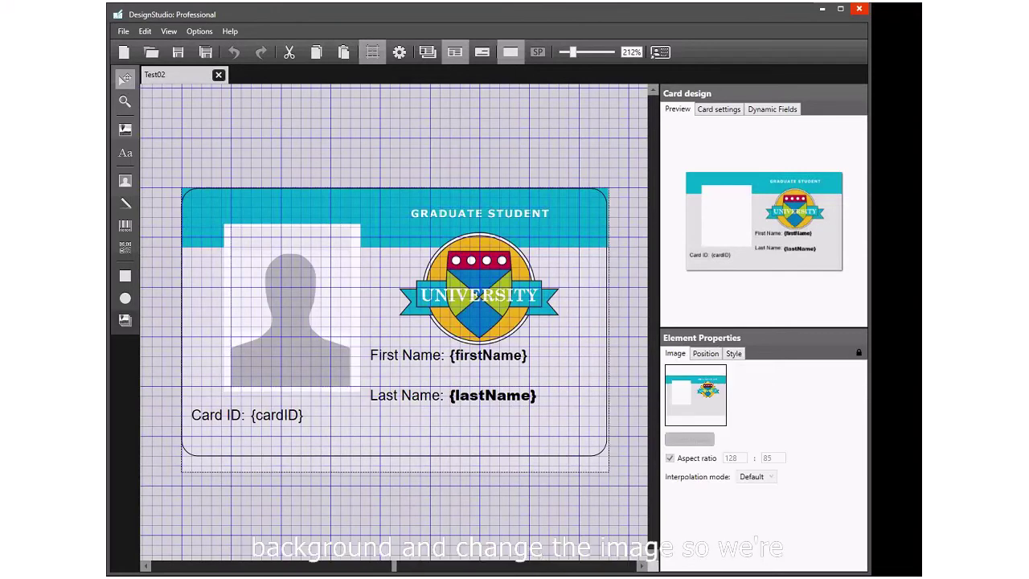
# Replace the card background with Drivers_License_2_Background.bmp
pyautogui.click(689, 439)
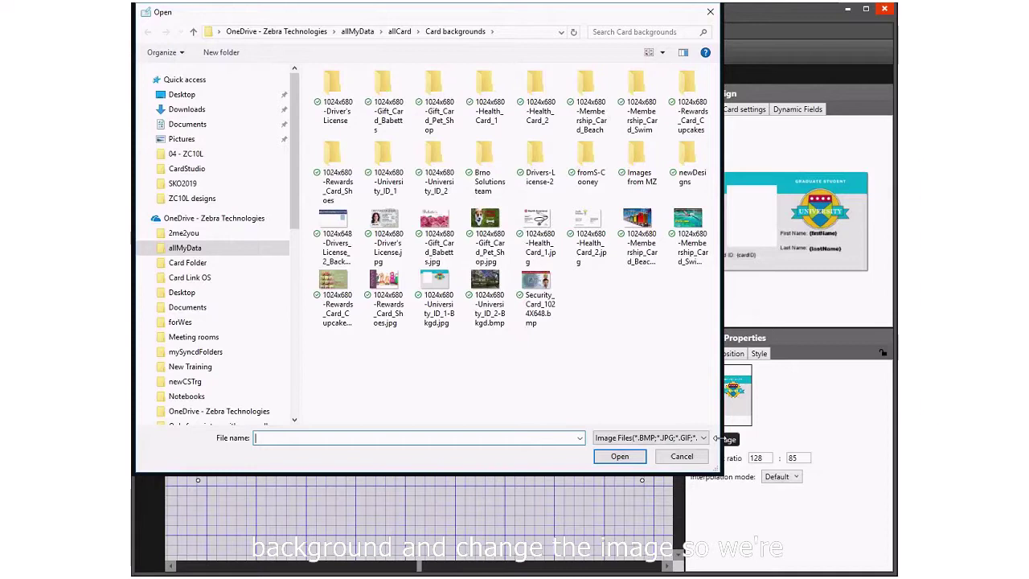
pyautogui.click(336, 230)
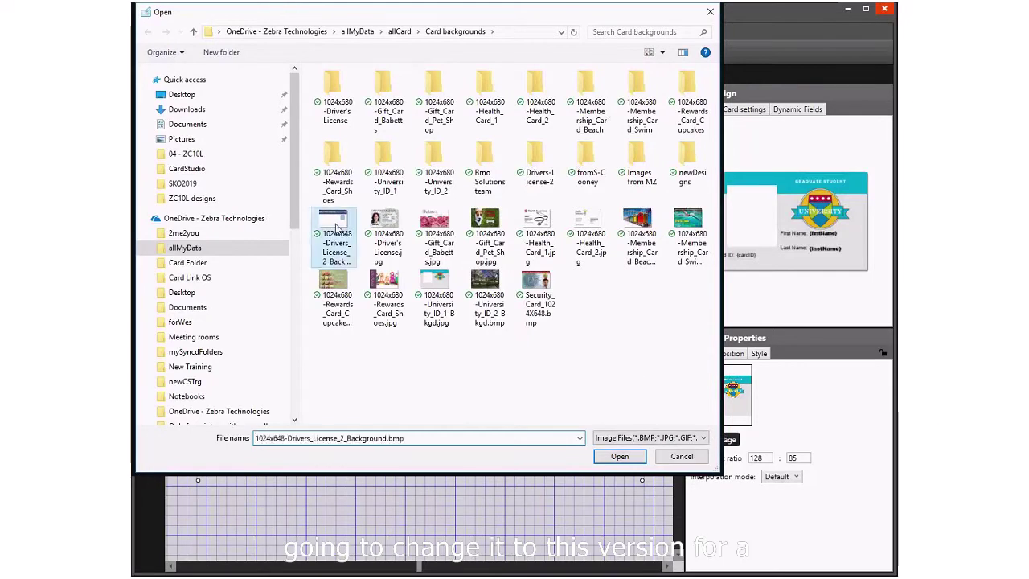
pyautogui.click(622, 456)
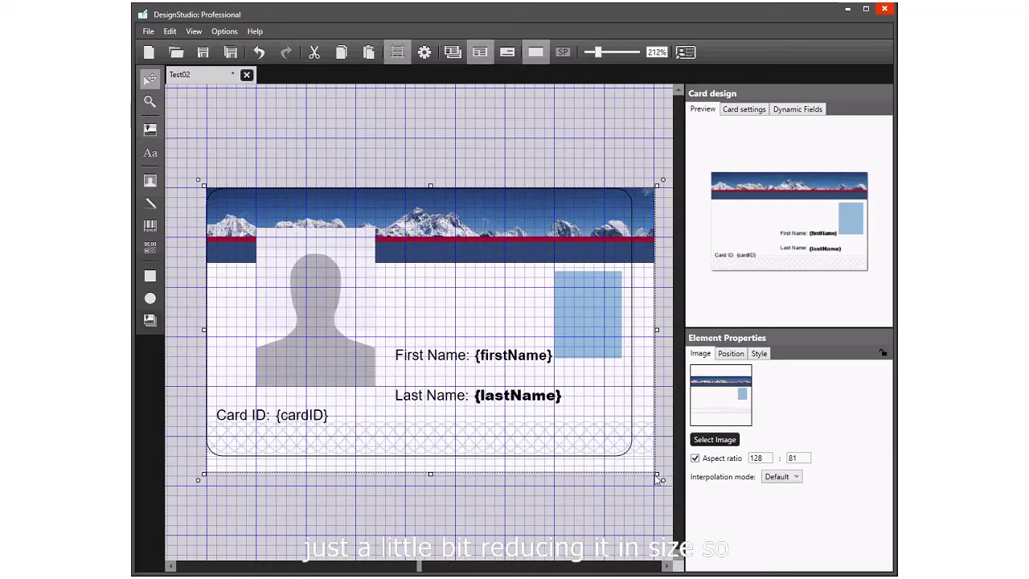
# Resize the new background to fit the card outline and lock it
pyautogui.moveTo(658, 479); pyautogui.dragTo(644, 468)
pyautogui.click(634, 500)
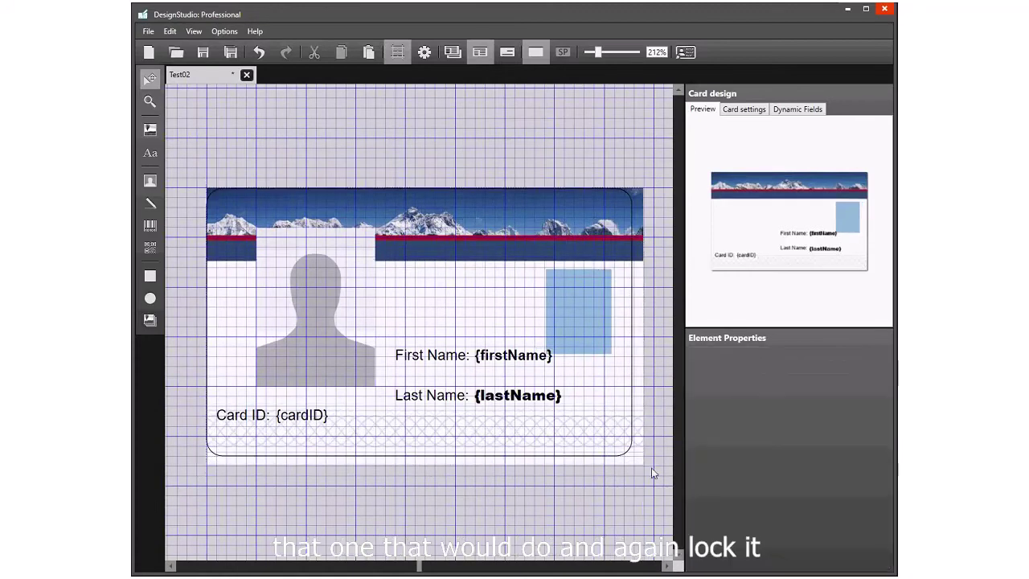
pyautogui.click(649, 471)
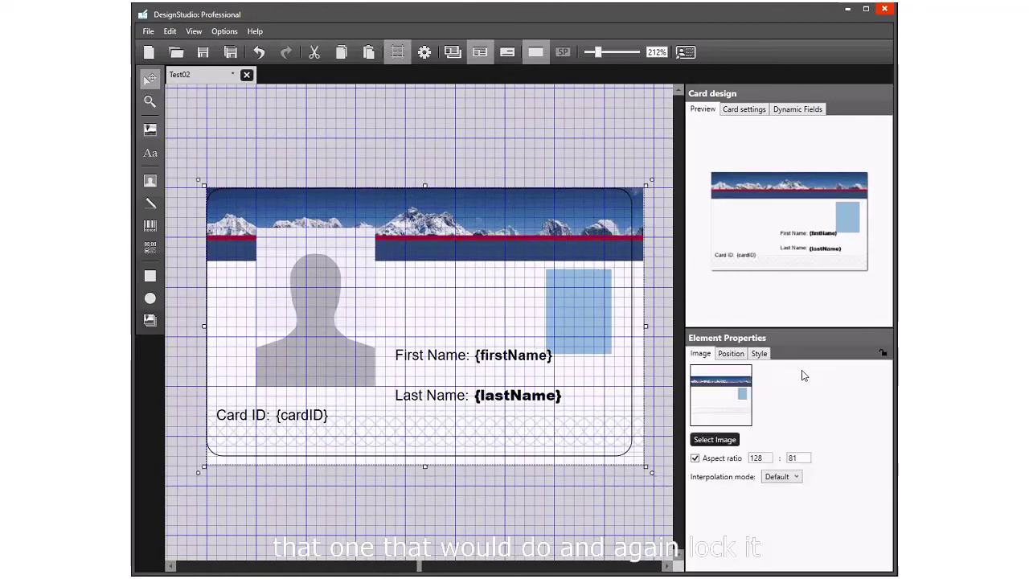
pyautogui.click(881, 352)
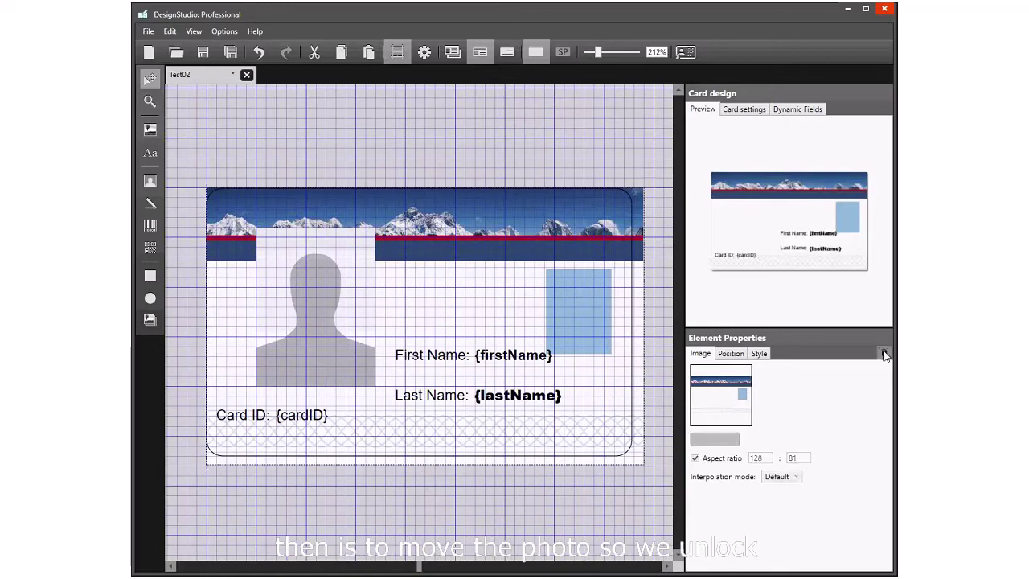
# Unlock the passport photo, shrink it into the blue box on the right, and hide the gridlines
pyautogui.click(339, 304)
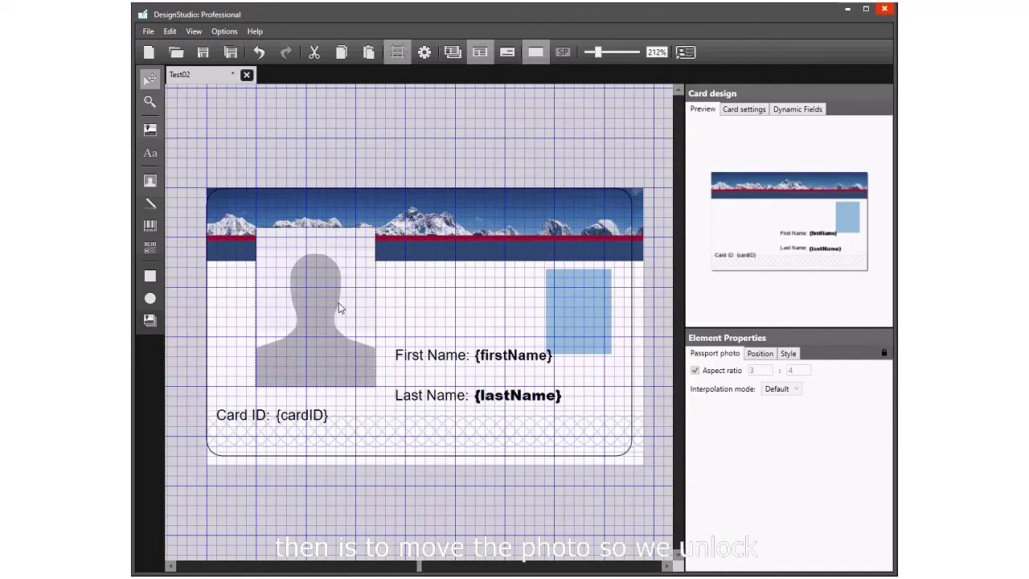
pyautogui.click(339, 302)
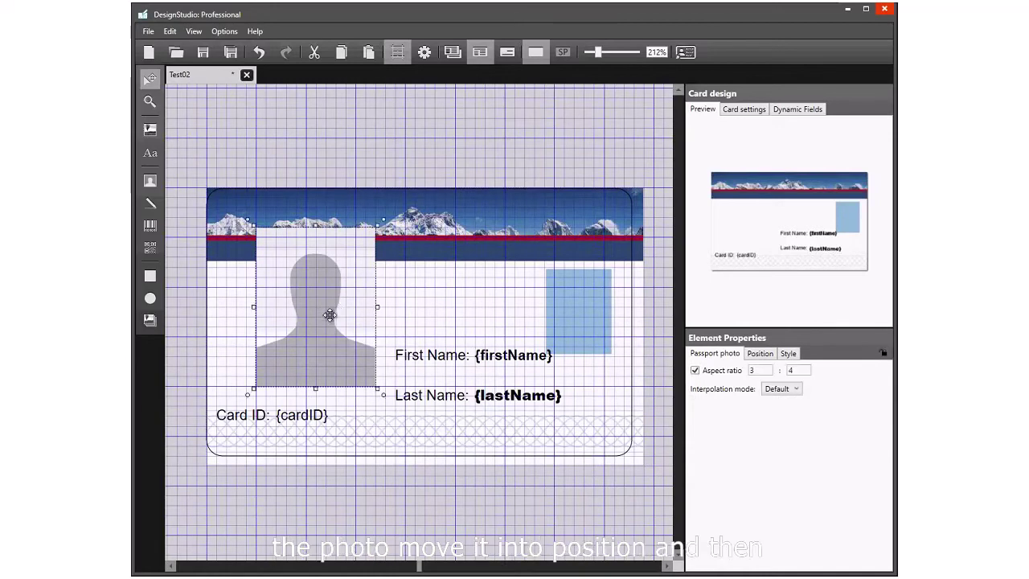
pyautogui.moveTo(330, 310); pyautogui.dragTo(595, 360)
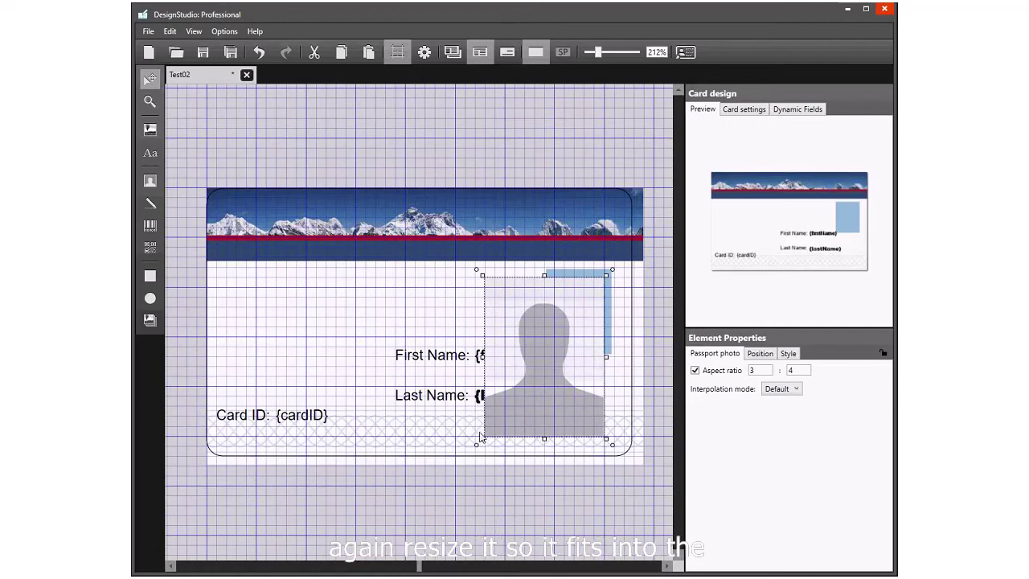
pyautogui.moveTo(480, 440); pyautogui.dragTo(542, 359)
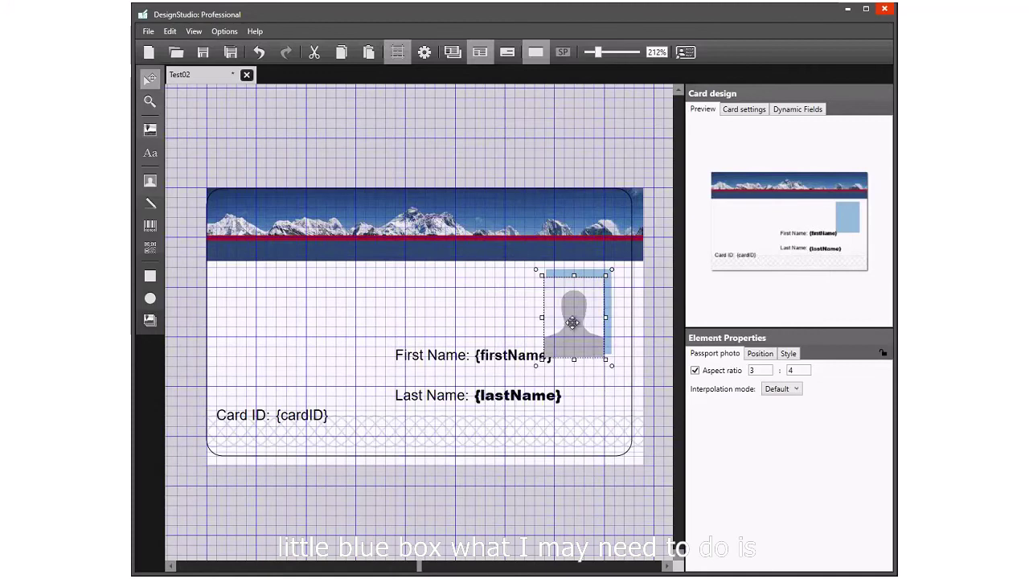
pyautogui.moveTo(580, 319); pyautogui.dragTo(580, 317)
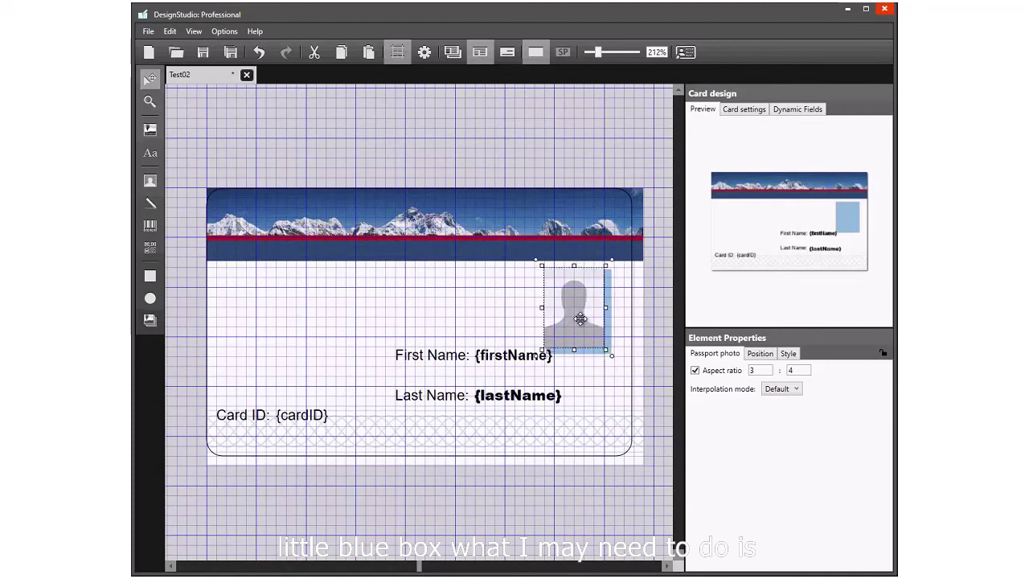
pyautogui.click(397, 51)
pyautogui.moveTo(582, 327); pyautogui.dragTo(590, 334)
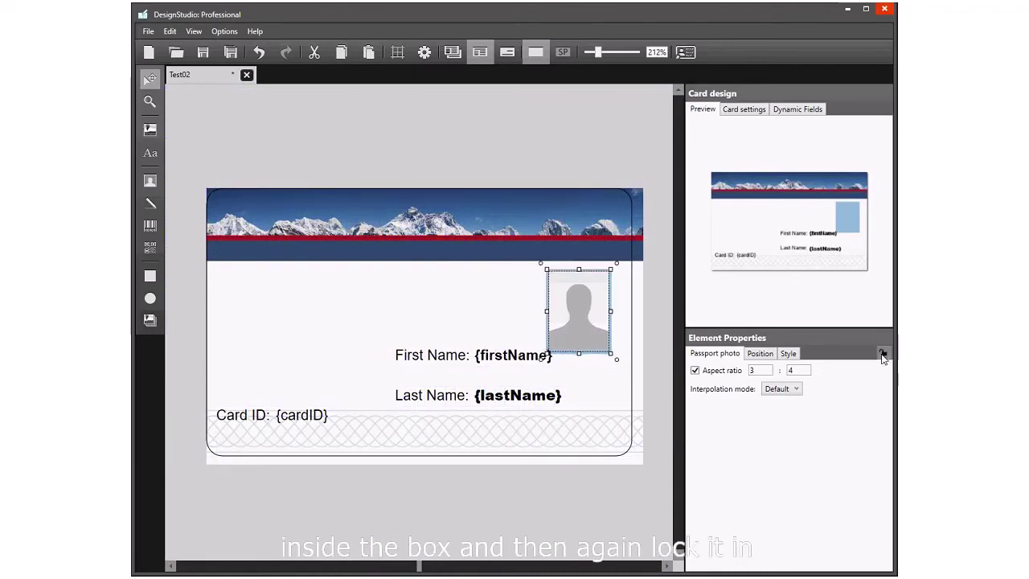
pyautogui.click(883, 353)
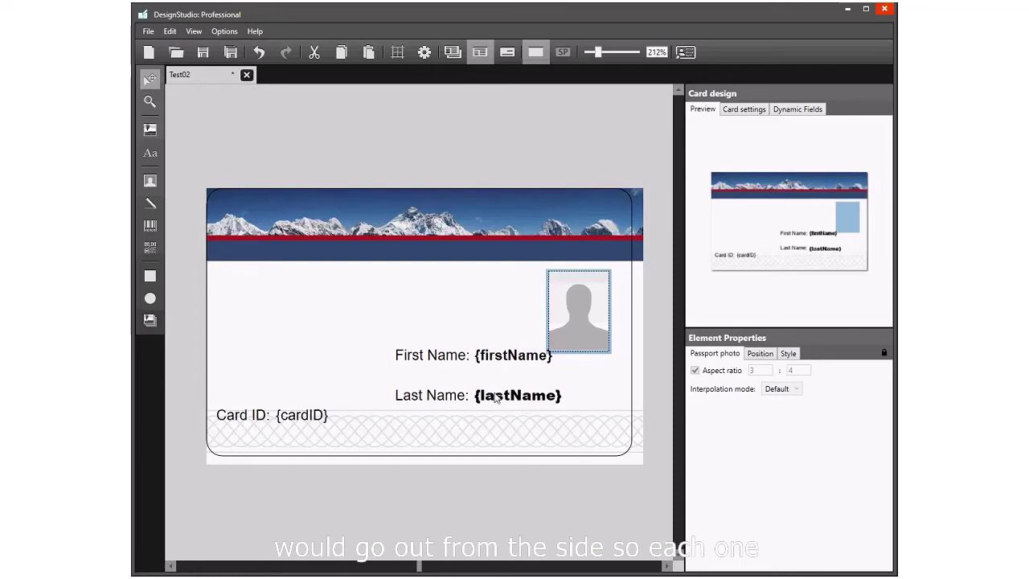
# Move the First Name, Last Name and Card ID labels to the card's right side
pyautogui.click(436, 361)
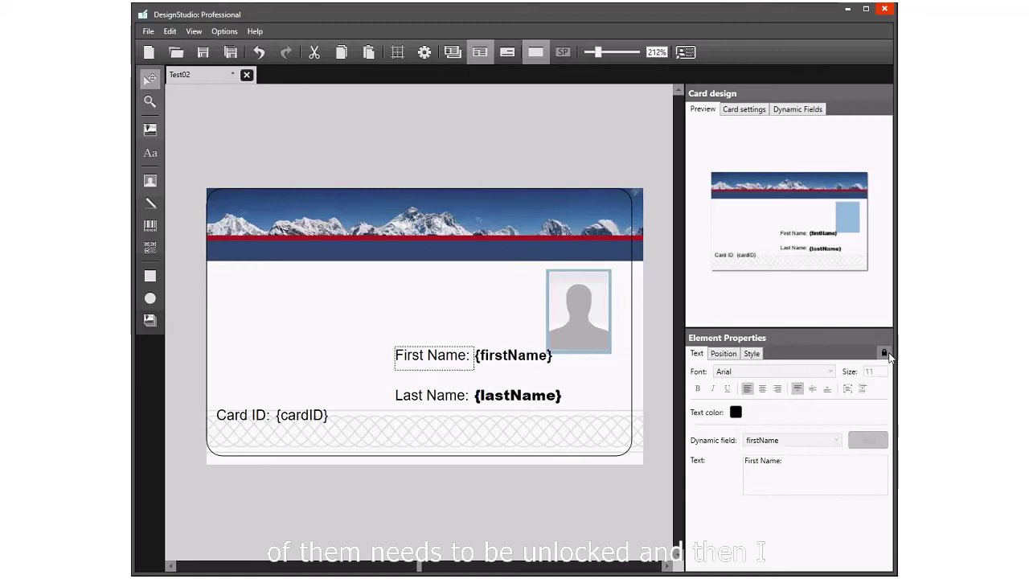
pyautogui.click(884, 353)
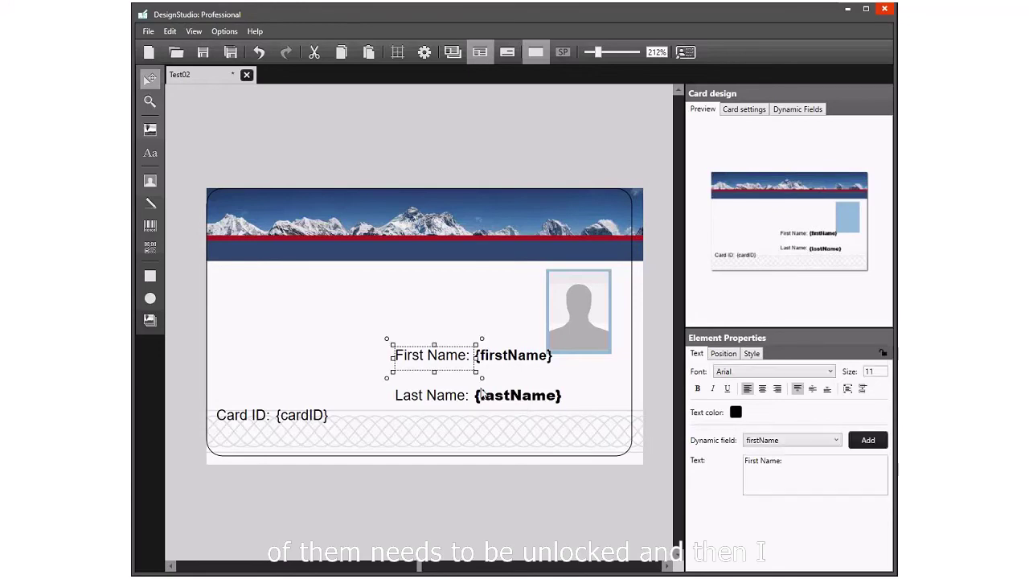
pyautogui.moveTo(457, 364); pyautogui.dragTo(591, 378)
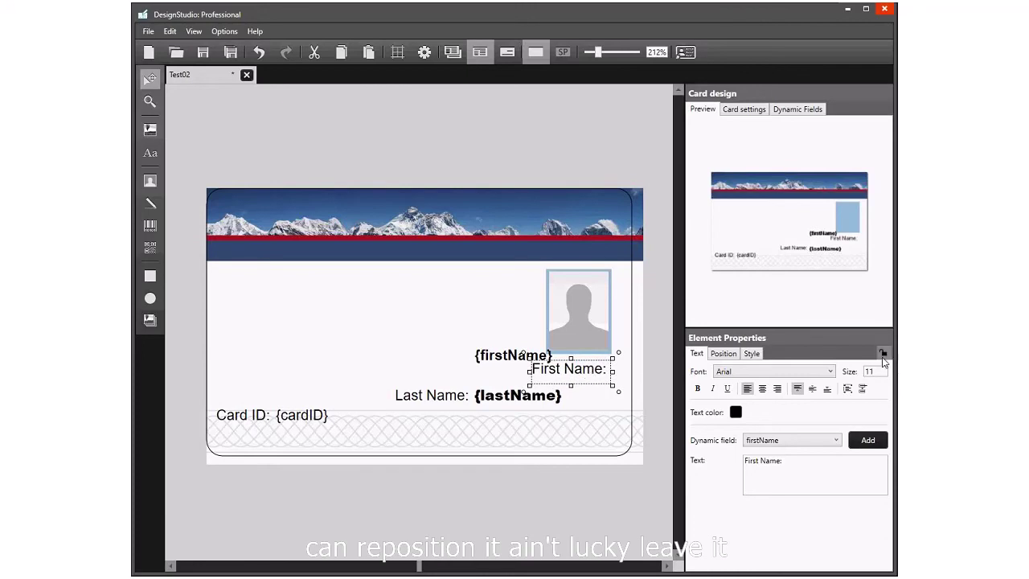
pyautogui.press('Tab')
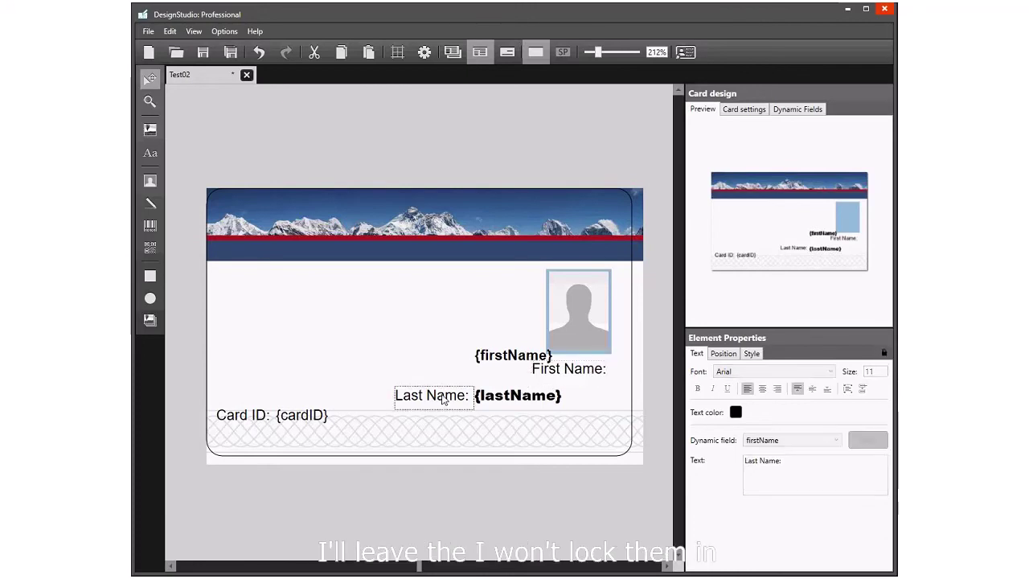
pyautogui.click(883, 354)
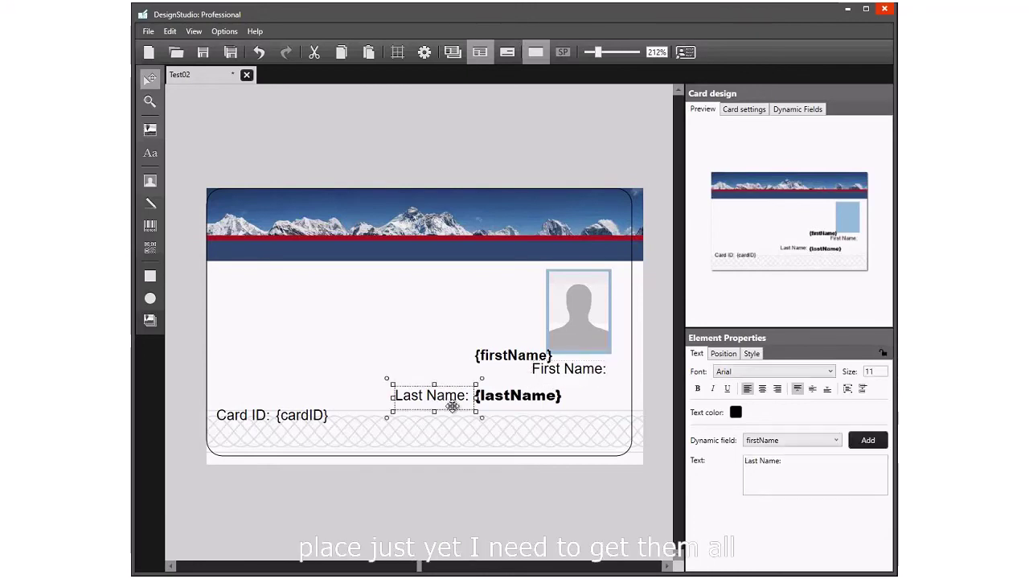
pyautogui.moveTo(460, 411); pyautogui.dragTo(595, 407)
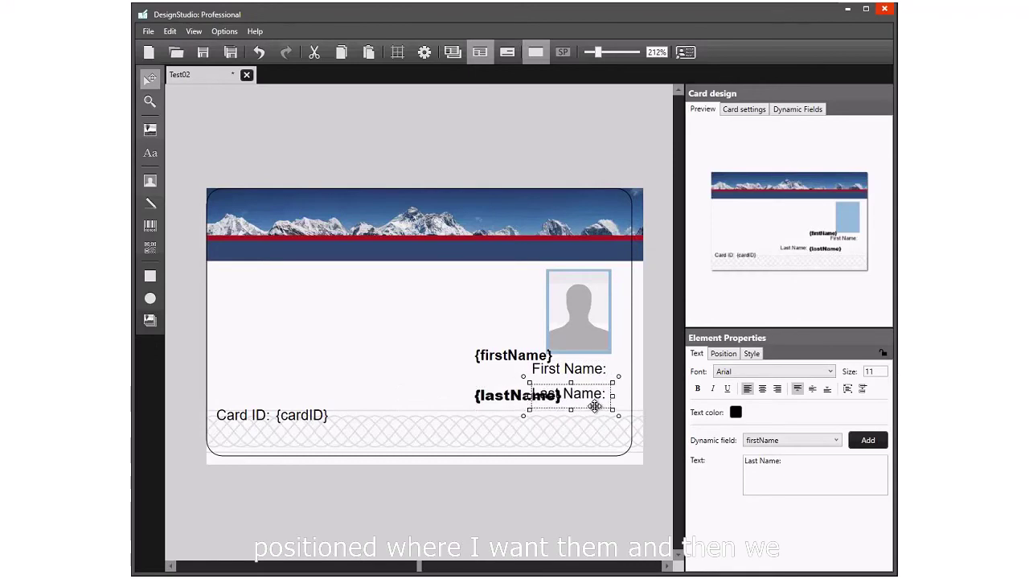
pyautogui.click(246, 422)
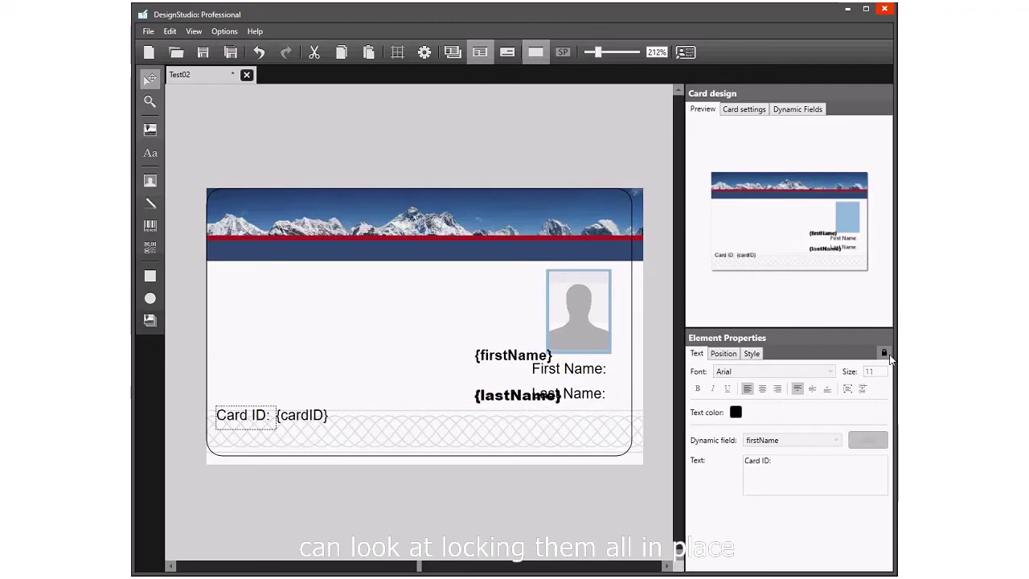
pyautogui.click(883, 354)
pyautogui.moveTo(273, 420); pyautogui.dragTo(588, 435)
# Delete the colons from the Card ID and First Name labels
pyautogui.click(785, 463)
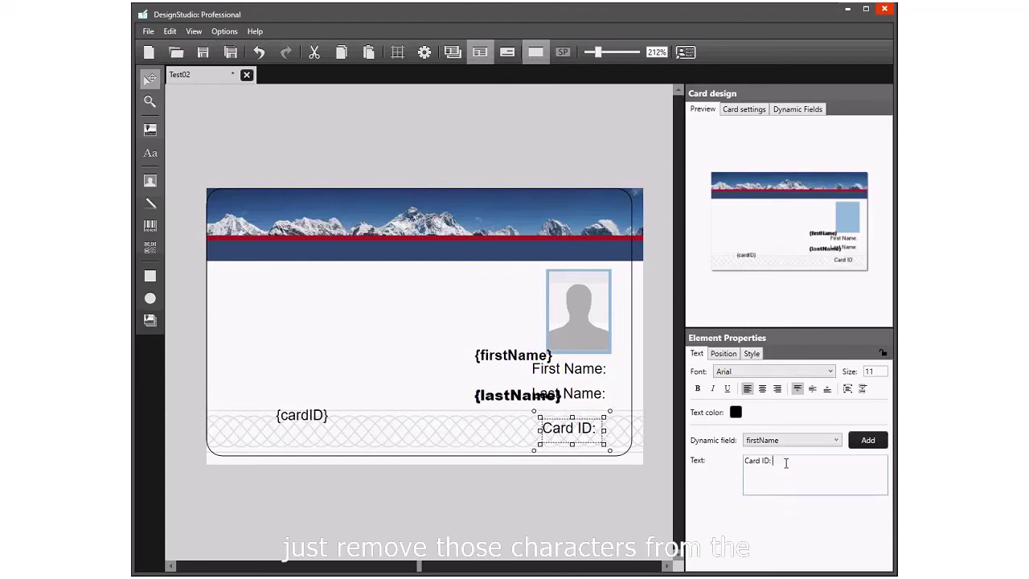
pyautogui.press('BackSpace')
pyautogui.press('Tab')
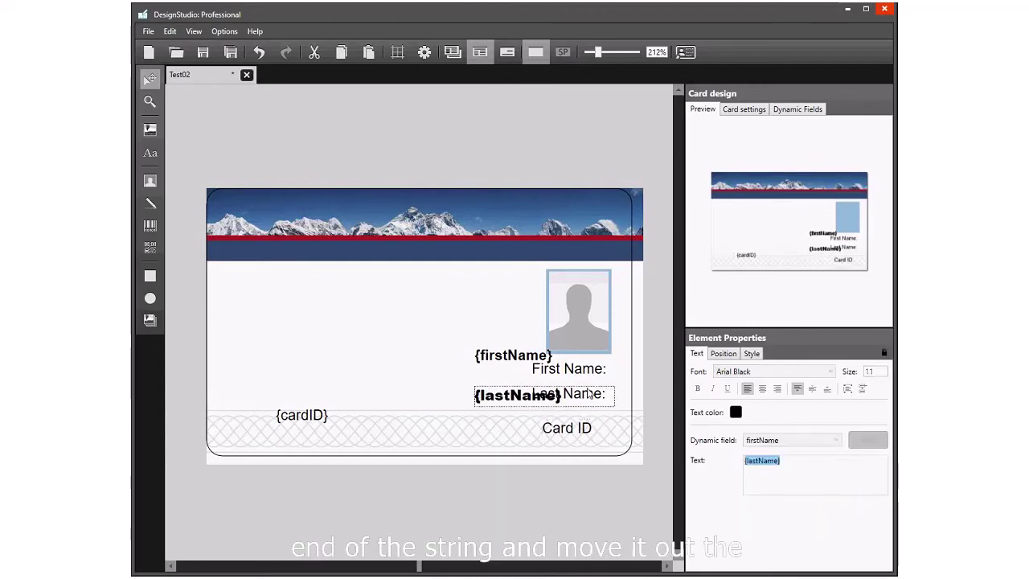
pyautogui.press('Tab')
pyautogui.click(792, 465)
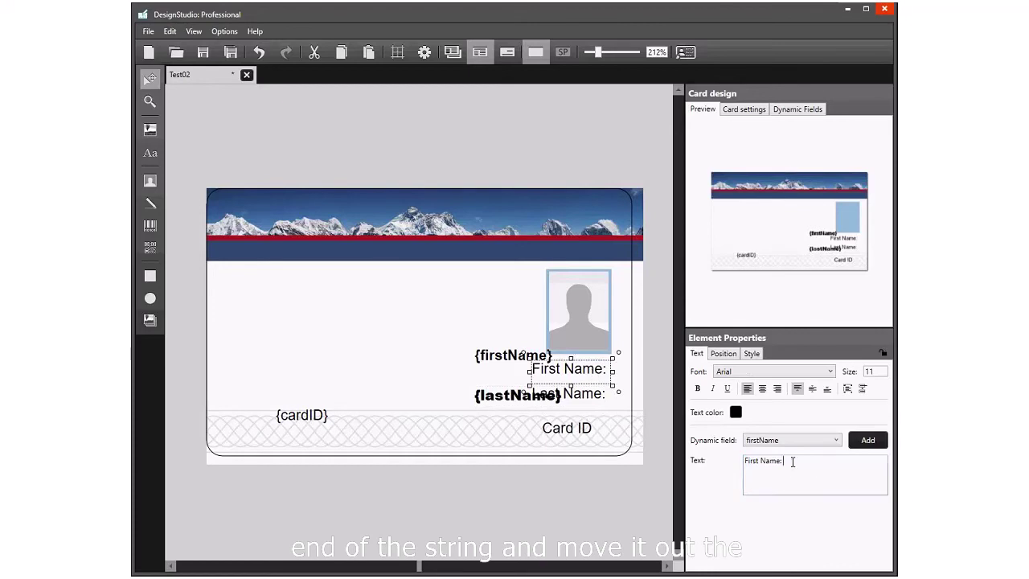
# Move {lastName} left of centre and remove the colon from the Last Name label
pyautogui.click(608, 394)
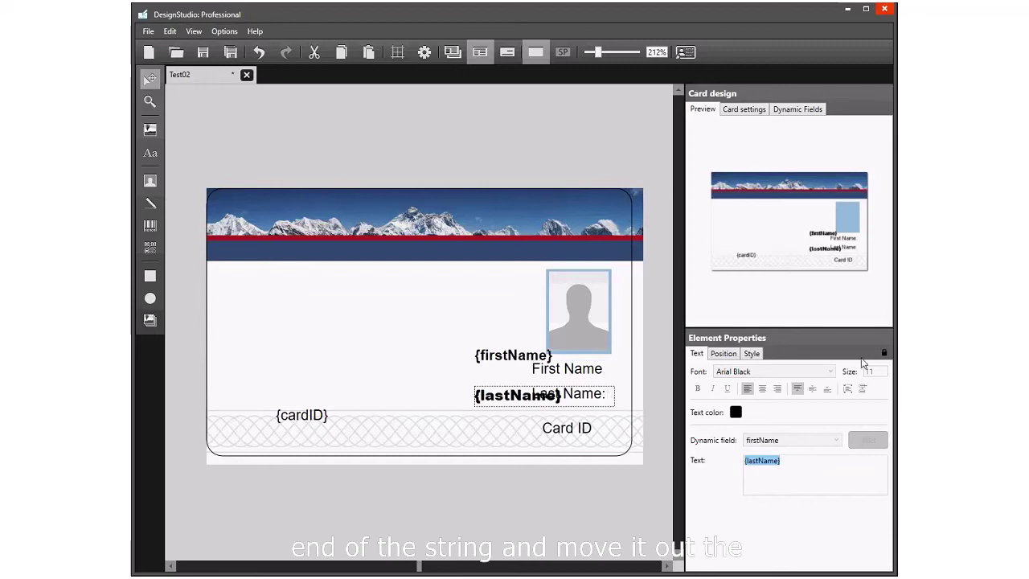
pyautogui.click(882, 352)
pyautogui.moveTo(538, 399); pyautogui.dragTo(385, 378)
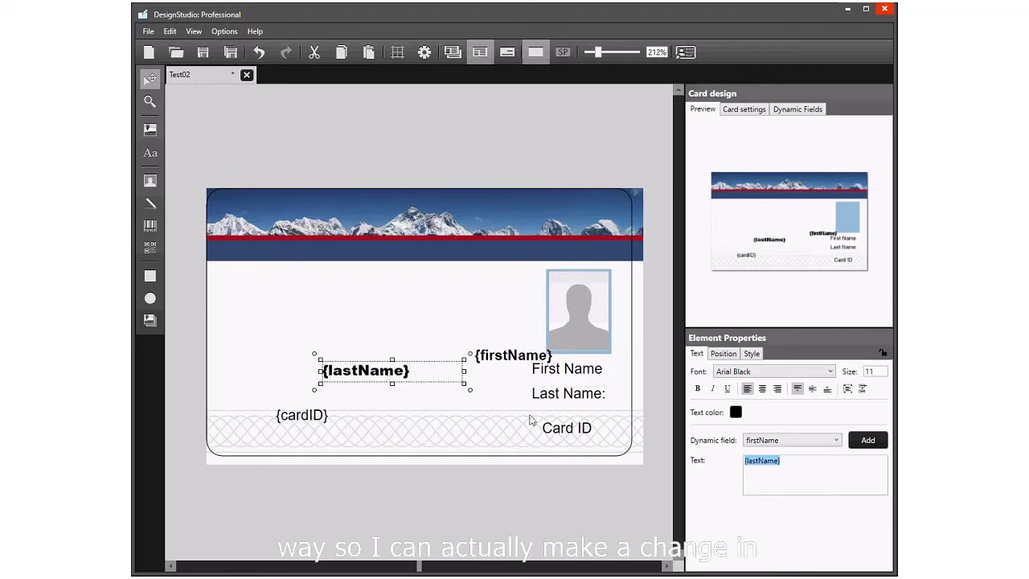
pyautogui.click(559, 394)
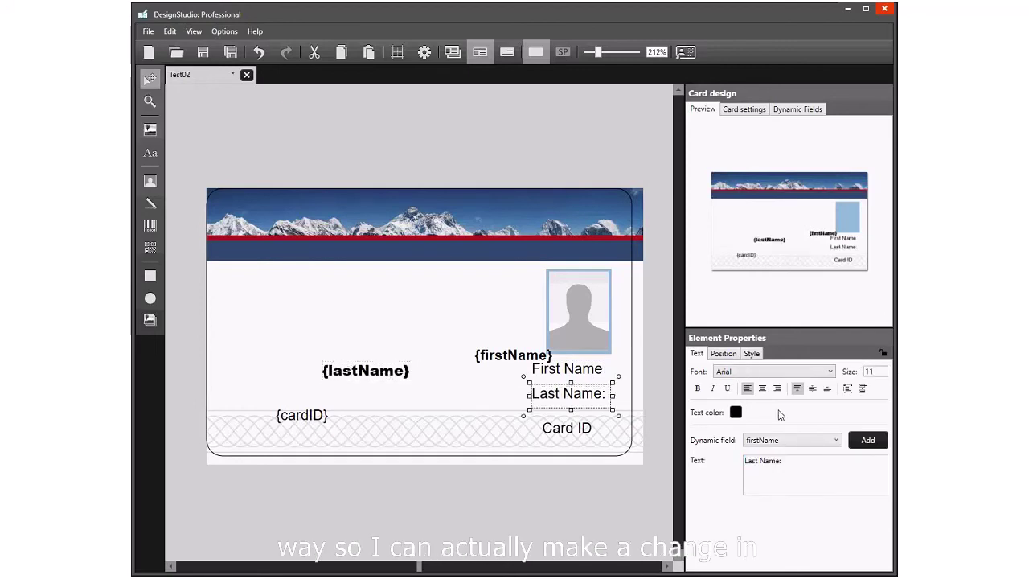
pyautogui.click(791, 463)
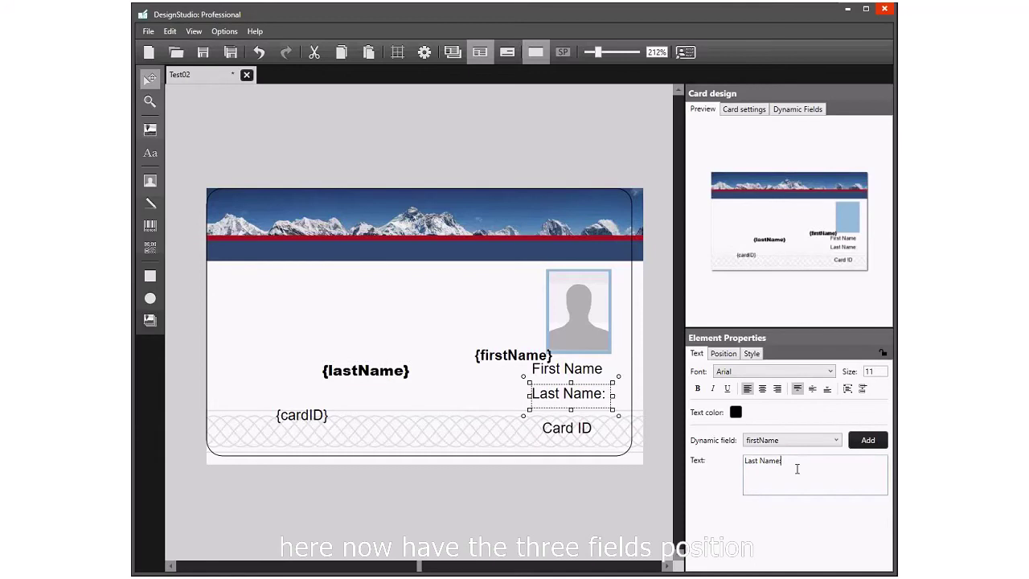
pyautogui.click(603, 500)
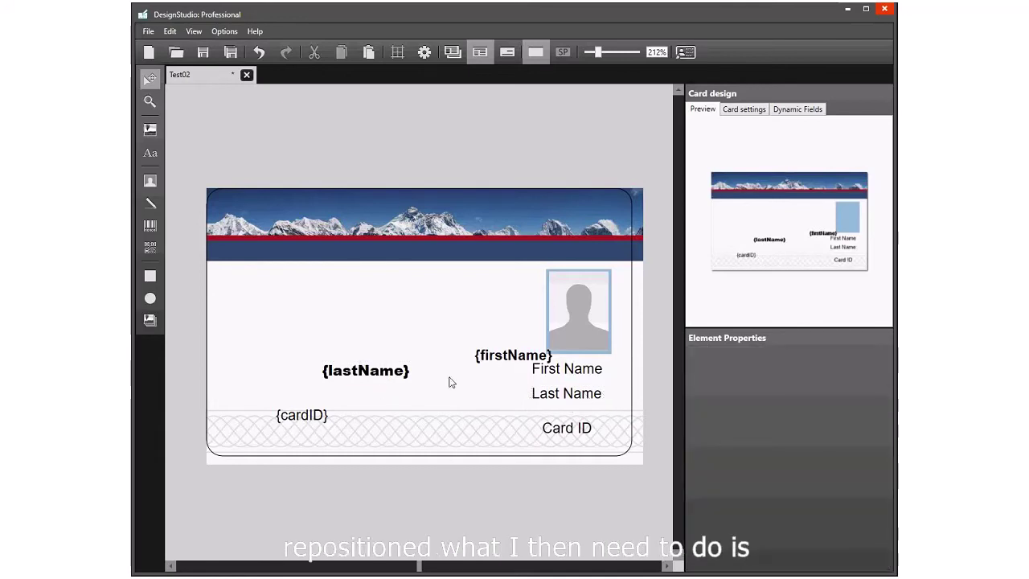
# Move {firstName} left beside {lastName}, turn gridlines on, and set {lastName} just below it
pyautogui.click(497, 360)
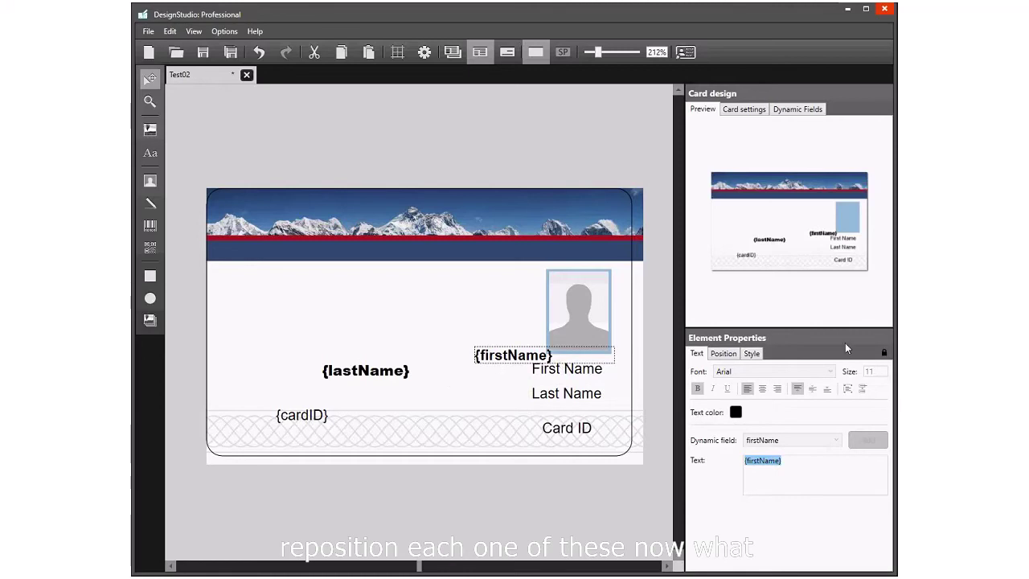
pyautogui.click(884, 352)
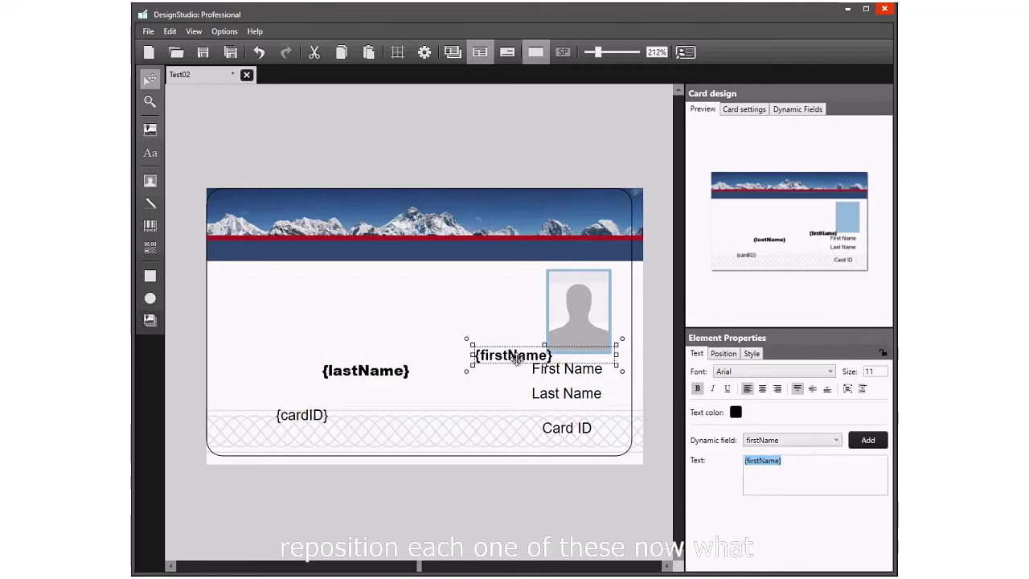
pyautogui.moveTo(501, 359); pyautogui.dragTo(412, 379)
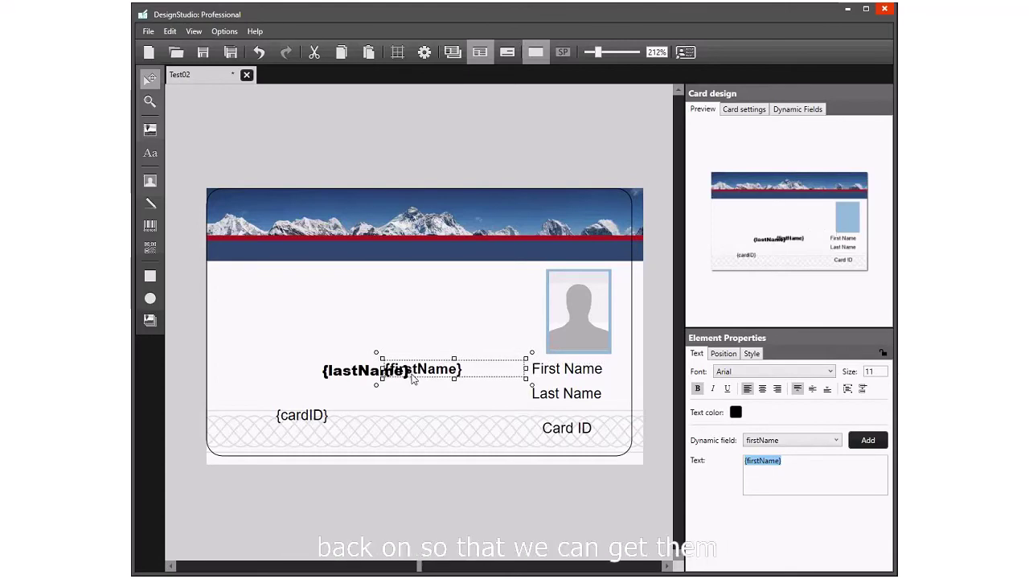
pyautogui.click(397, 57)
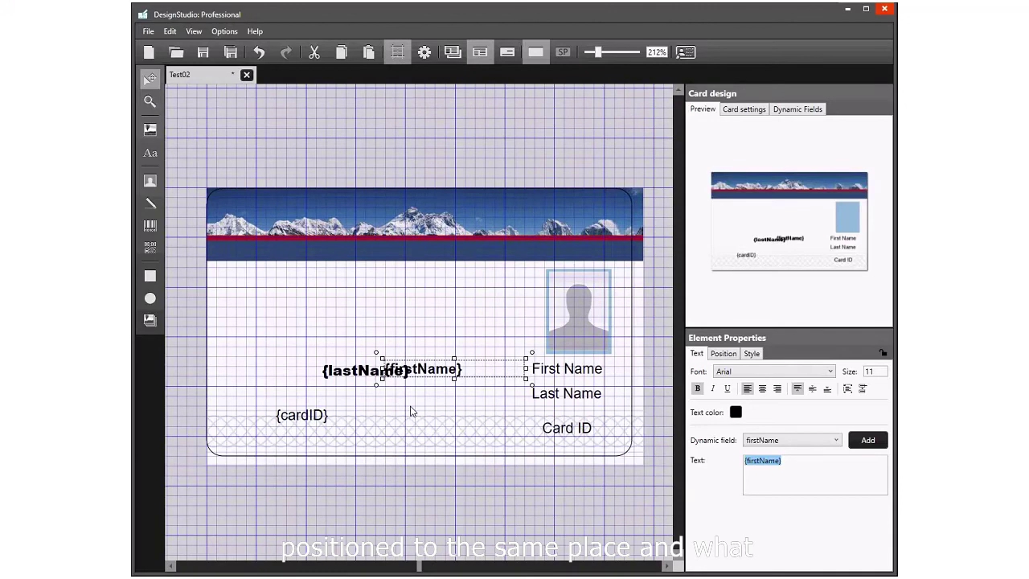
pyautogui.moveTo(410, 410); pyautogui.dragTo(416, 405)
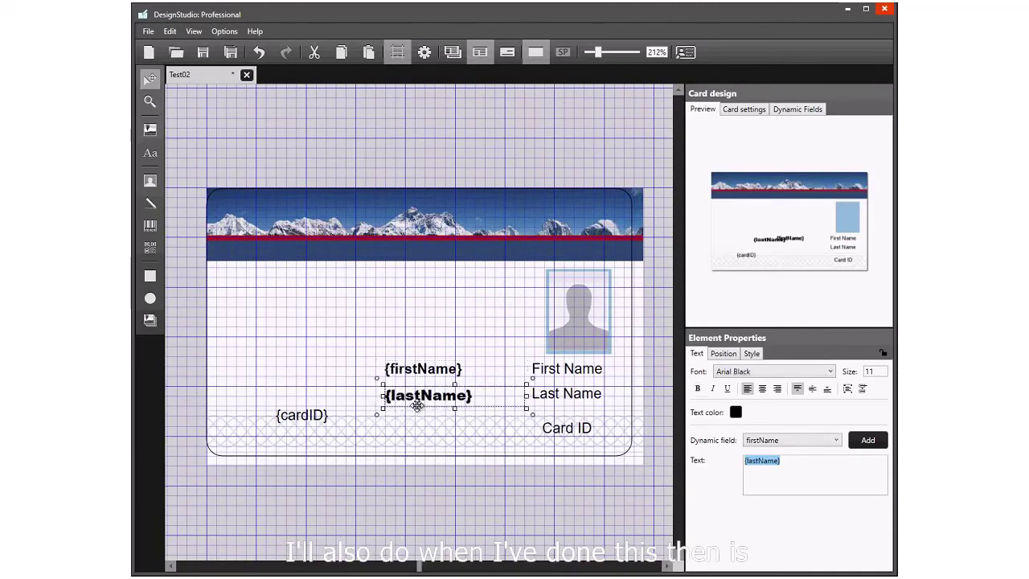
pyautogui.click(290, 424)
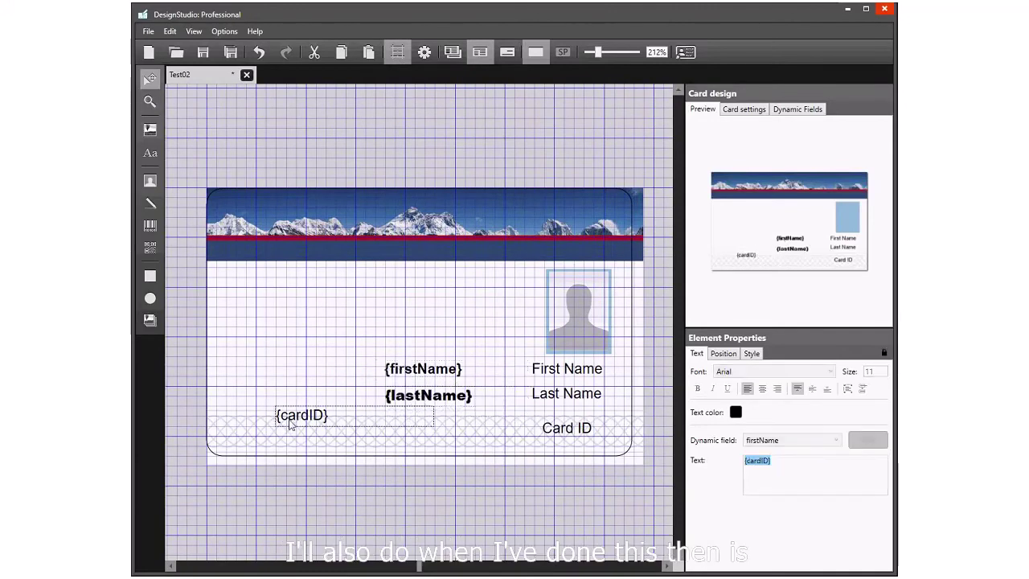
# Move {cardID} beside the Card ID label and right-align {lastName}, {firstName} and {cardID}
pyautogui.click(883, 356)
pyautogui.moveTo(312, 411); pyautogui.dragTo(402, 420)
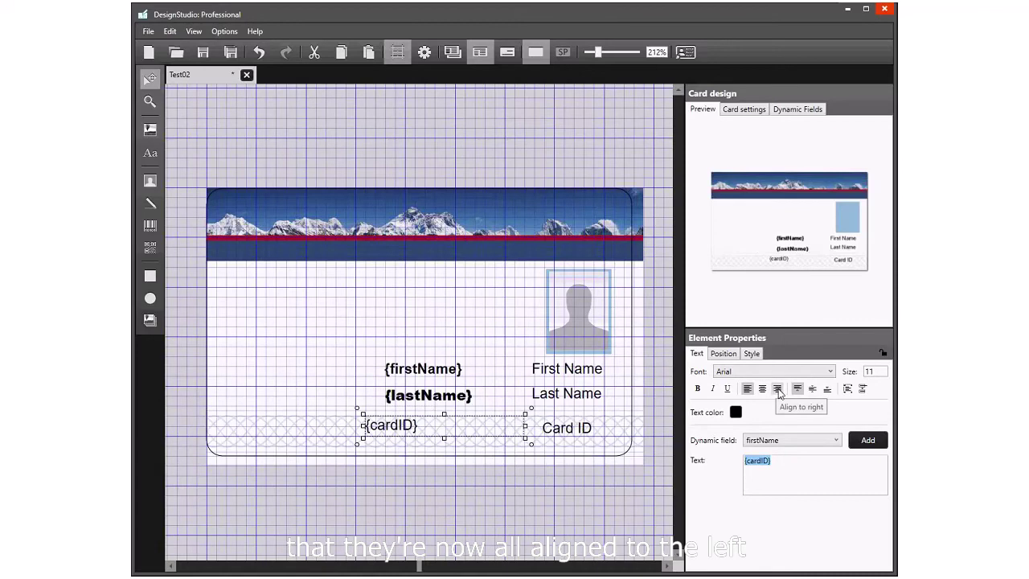
pyautogui.click(442, 396)
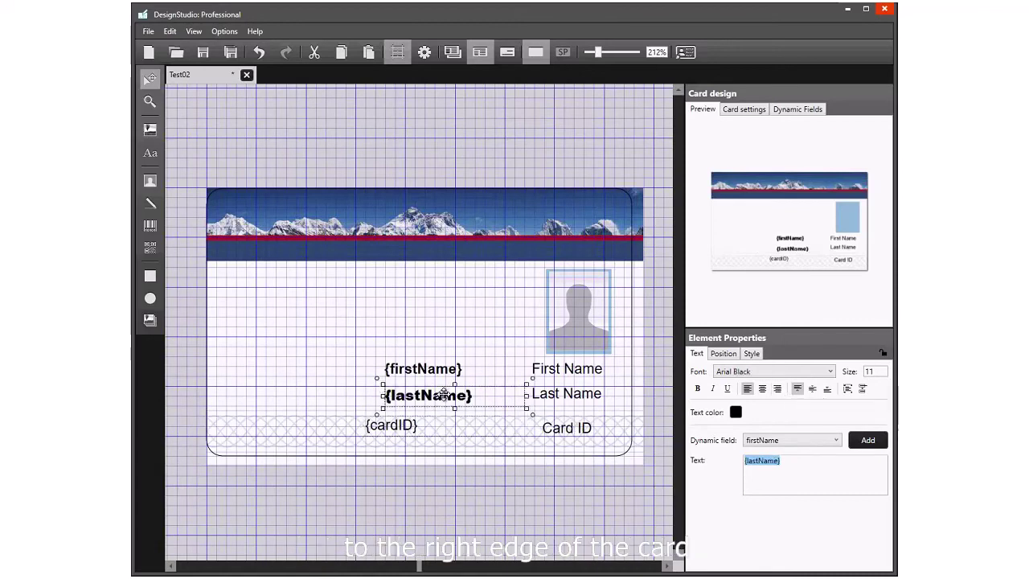
pyautogui.click(776, 388)
pyautogui.click(446, 370)
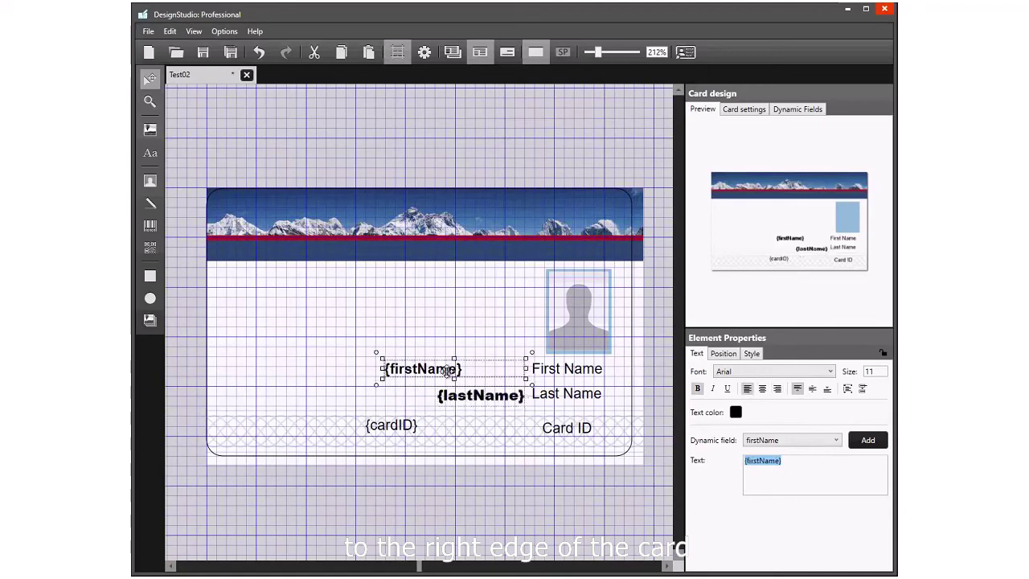
pyautogui.click(777, 388)
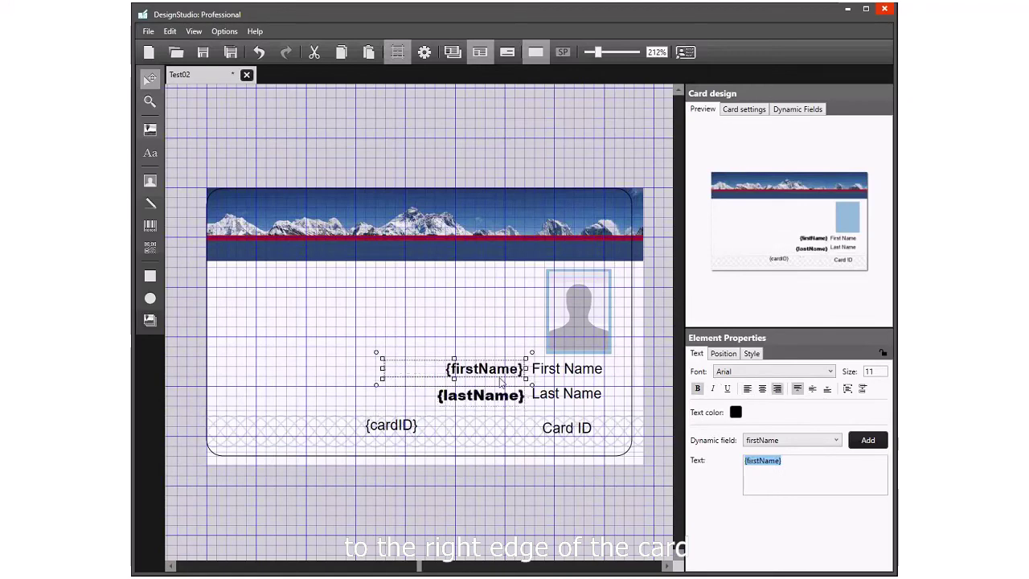
pyautogui.click(500, 395)
pyautogui.click(487, 427)
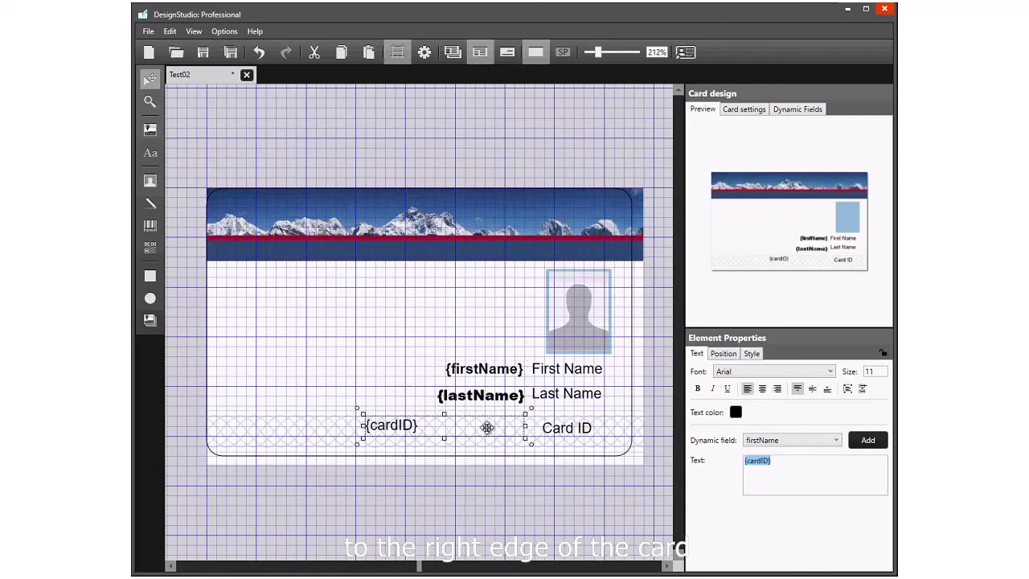
pyautogui.click(777, 388)
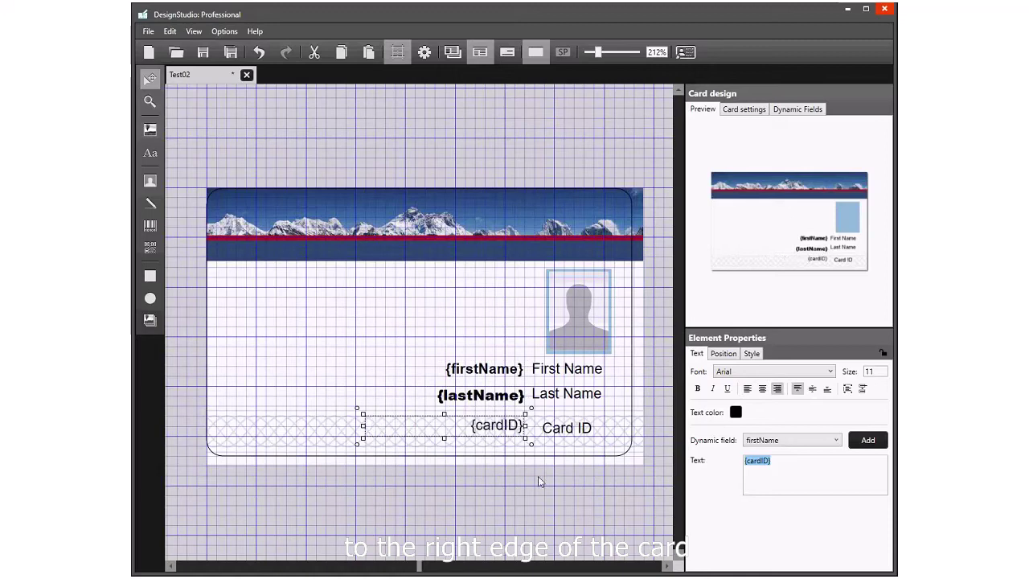
pyautogui.click(539, 479)
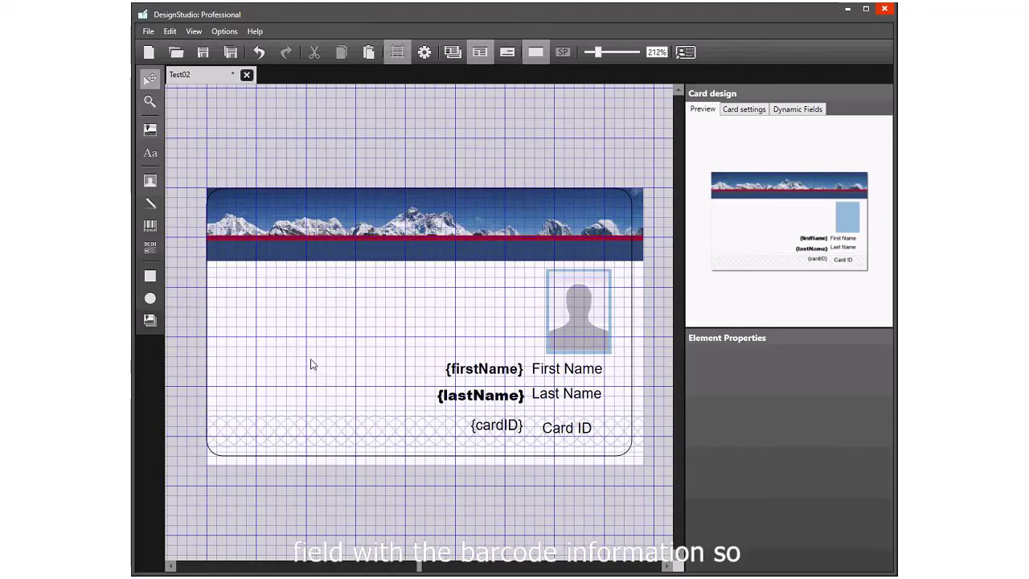
# Place a Code 128-Auto linear barcode fed by cardID at the card's lower left
pyautogui.click(149, 225)
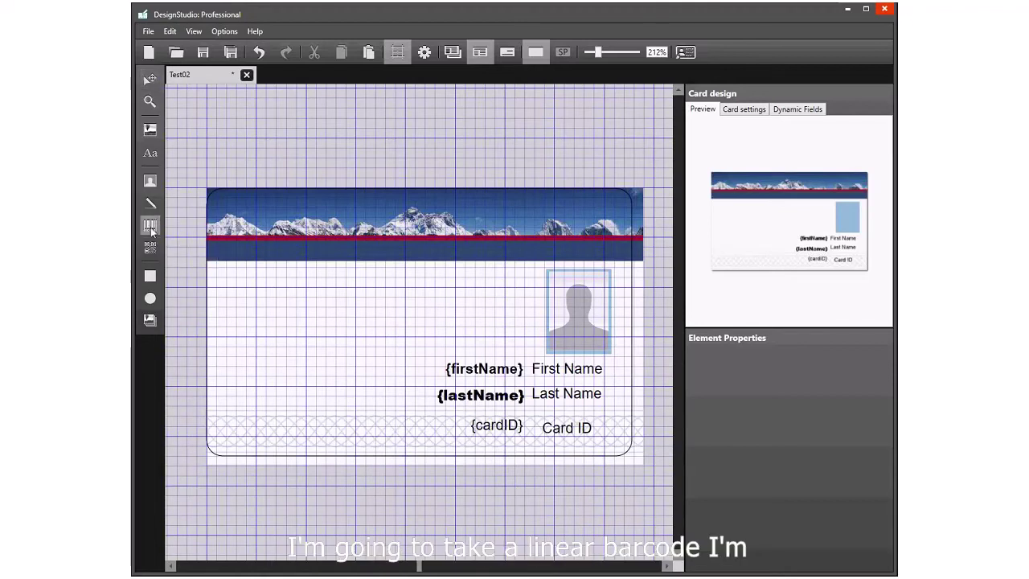
pyautogui.click(241, 390)
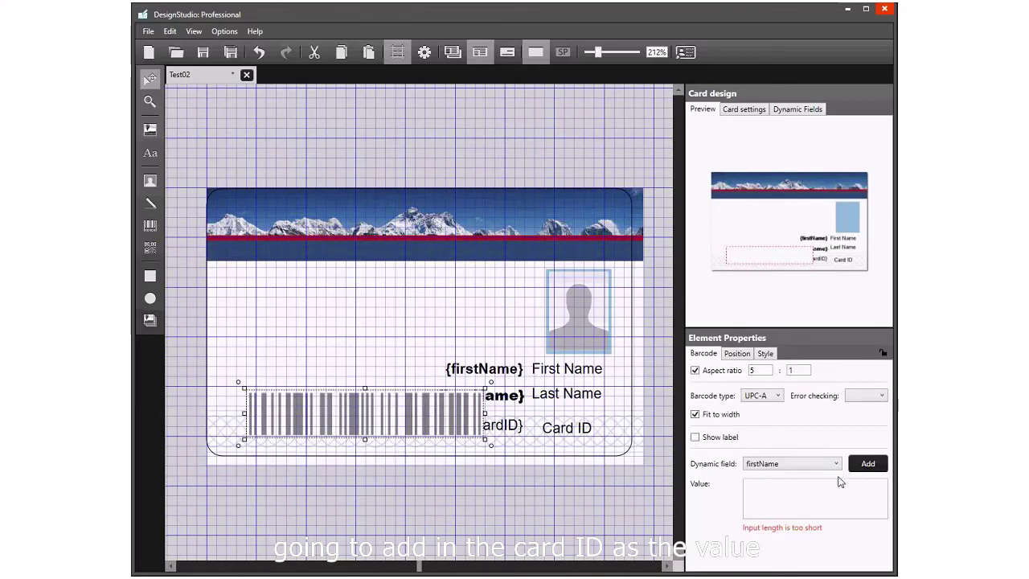
pyautogui.click(867, 464)
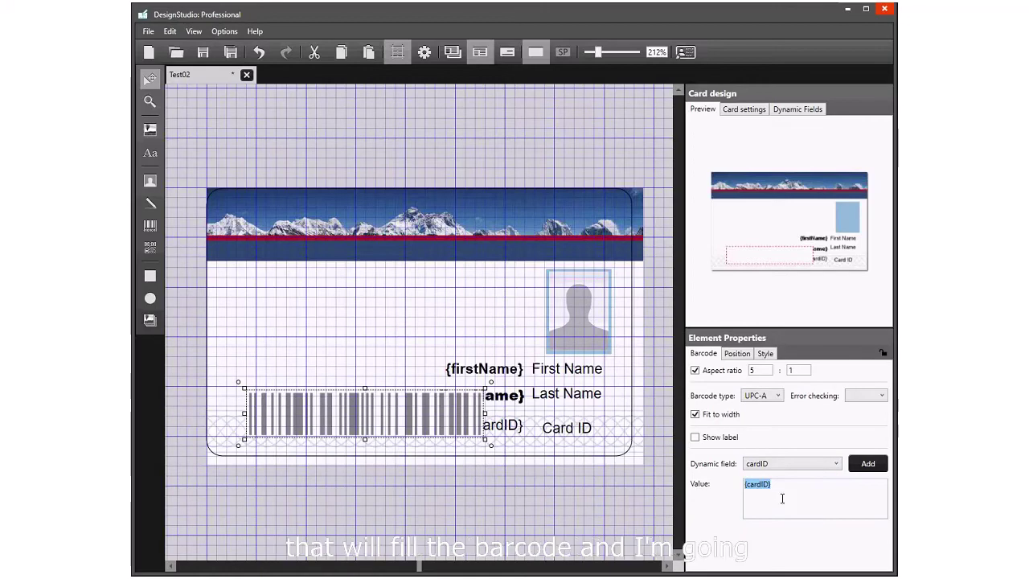
pyautogui.click(354, 414)
pyautogui.moveTo(354, 414); pyautogui.dragTo(347, 412)
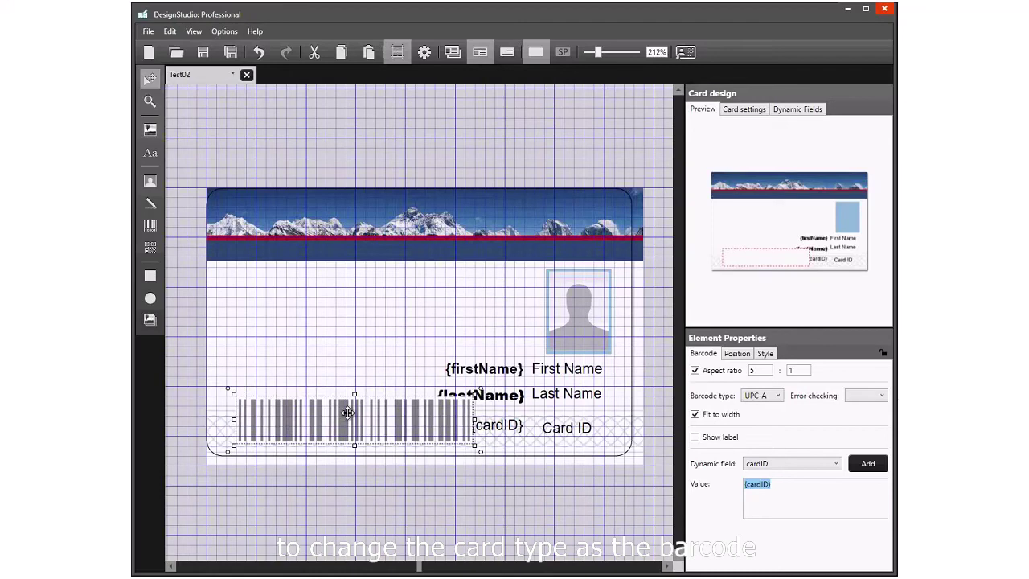
pyautogui.click(779, 395)
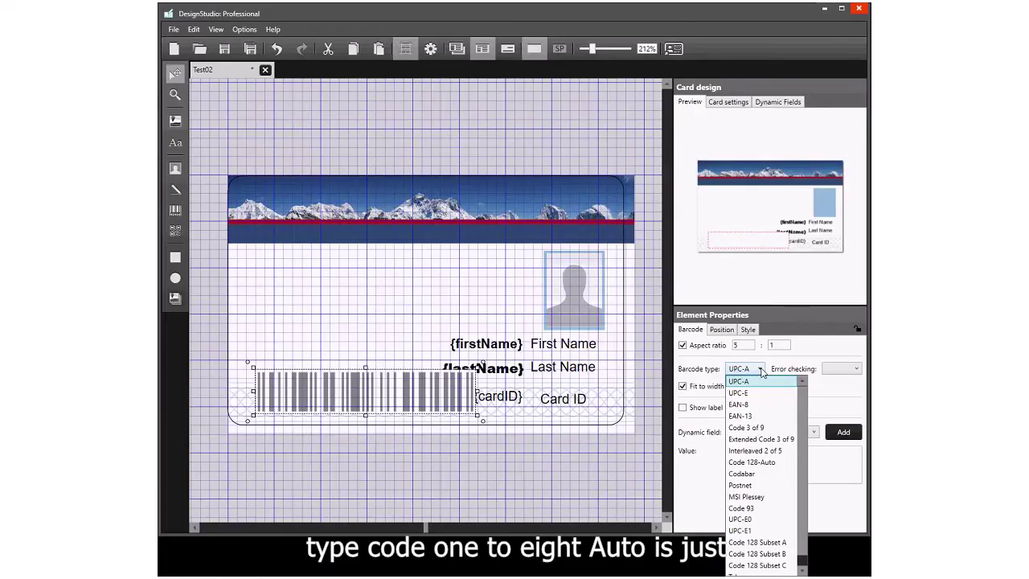
pyautogui.click(762, 464)
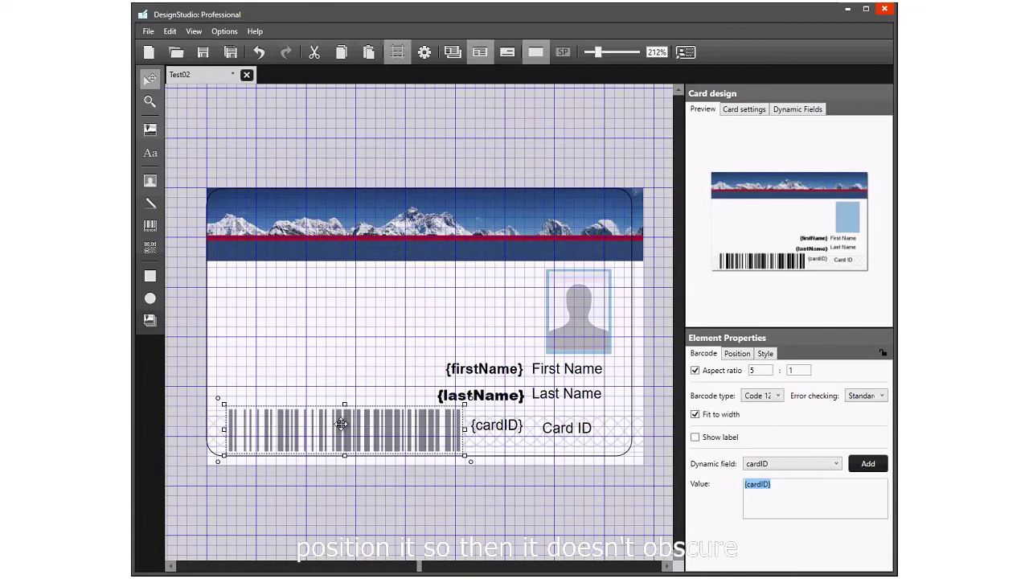
pyautogui.click(328, 287)
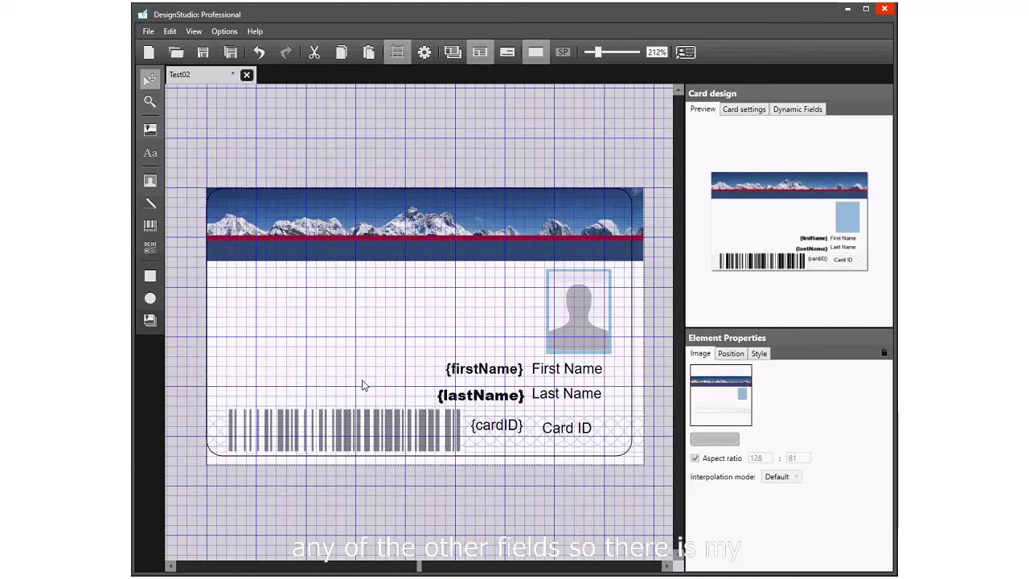
# Nudge the Card ID label slightly up-left and lock it
pyautogui.click(587, 373)
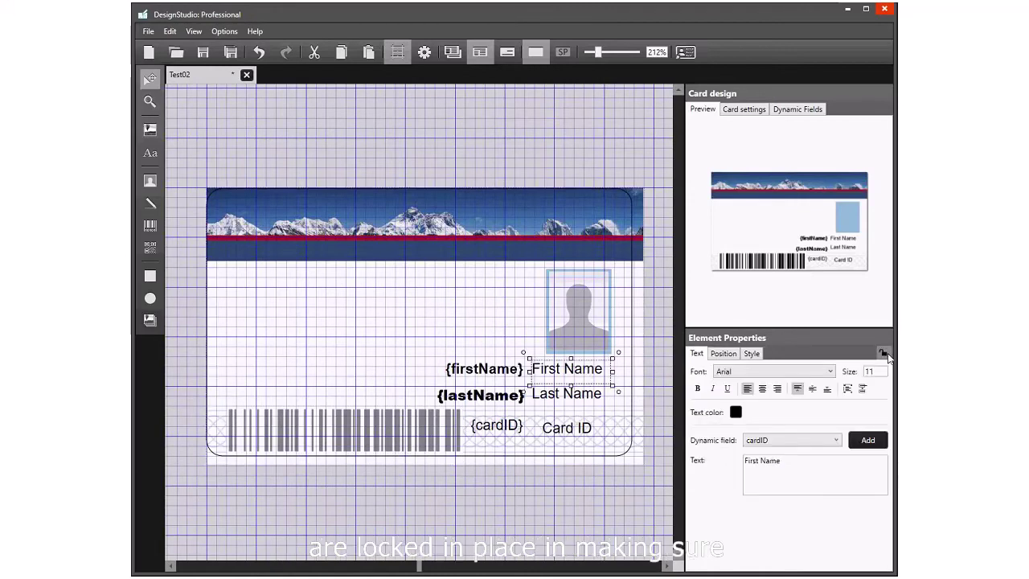
pyautogui.click(575, 400)
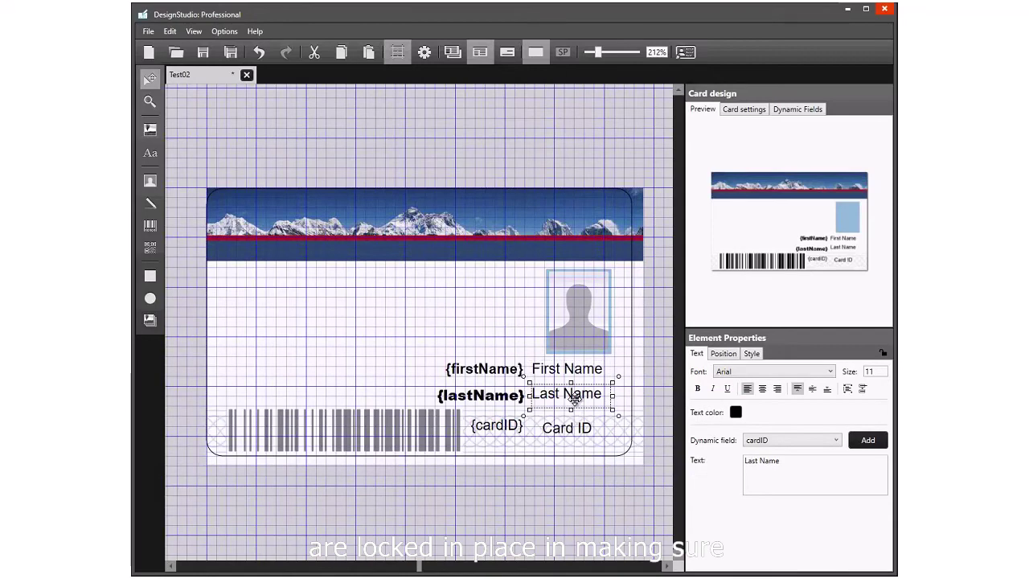
pyautogui.click(568, 369)
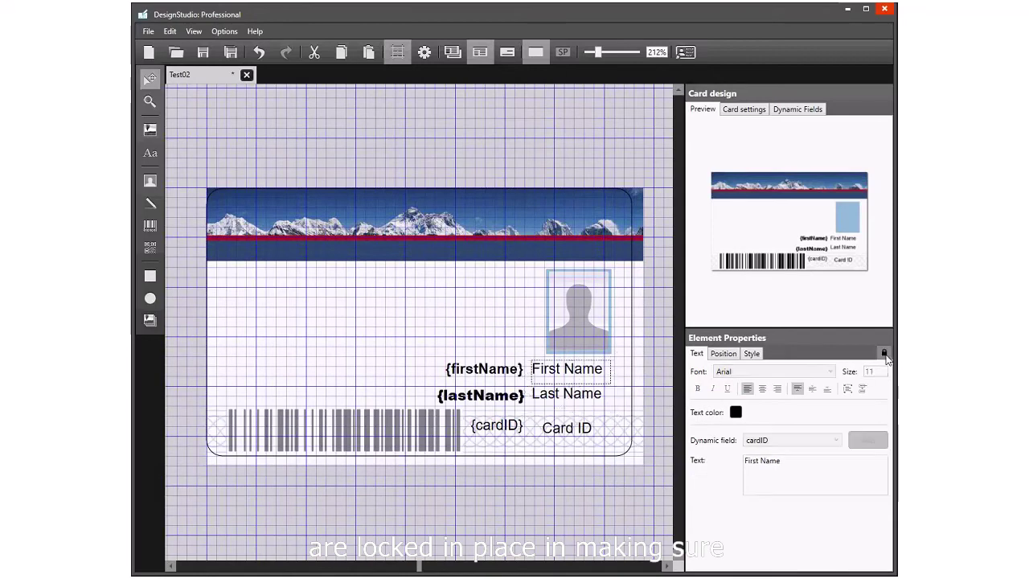
pyautogui.click(575, 401)
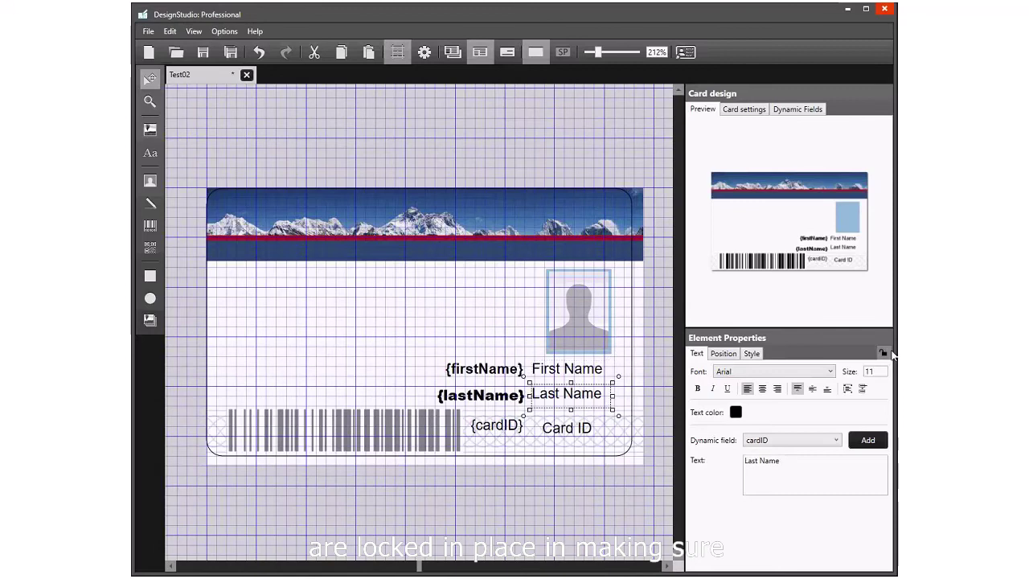
pyautogui.click(577, 431)
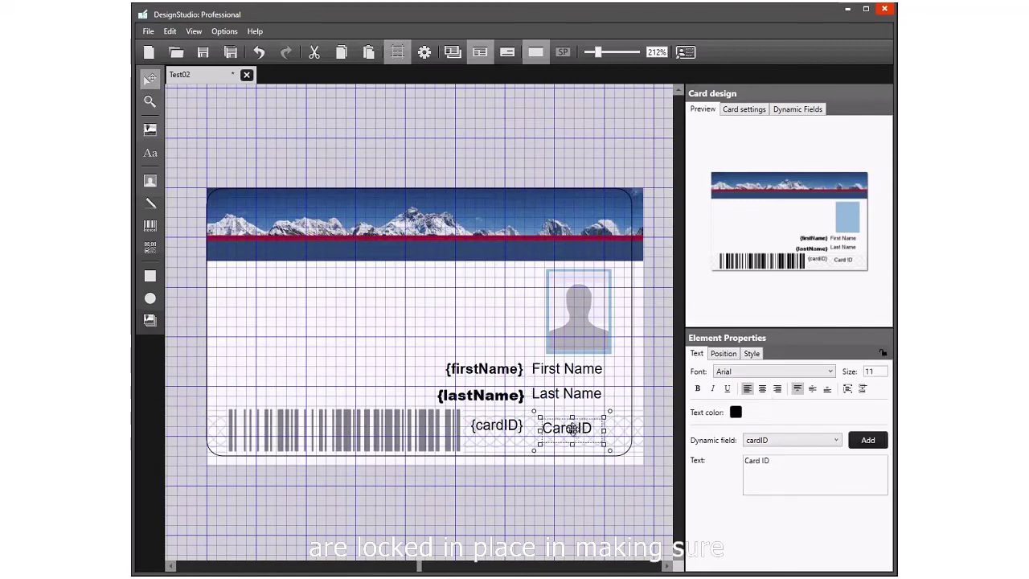
pyautogui.moveTo(571, 430); pyautogui.dragTo(563, 427)
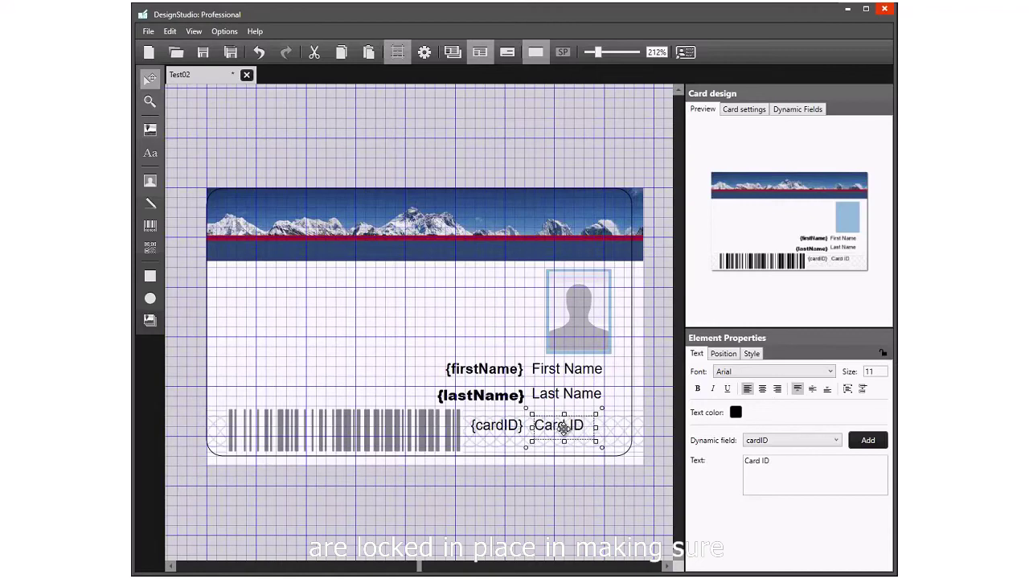
pyautogui.click(882, 352)
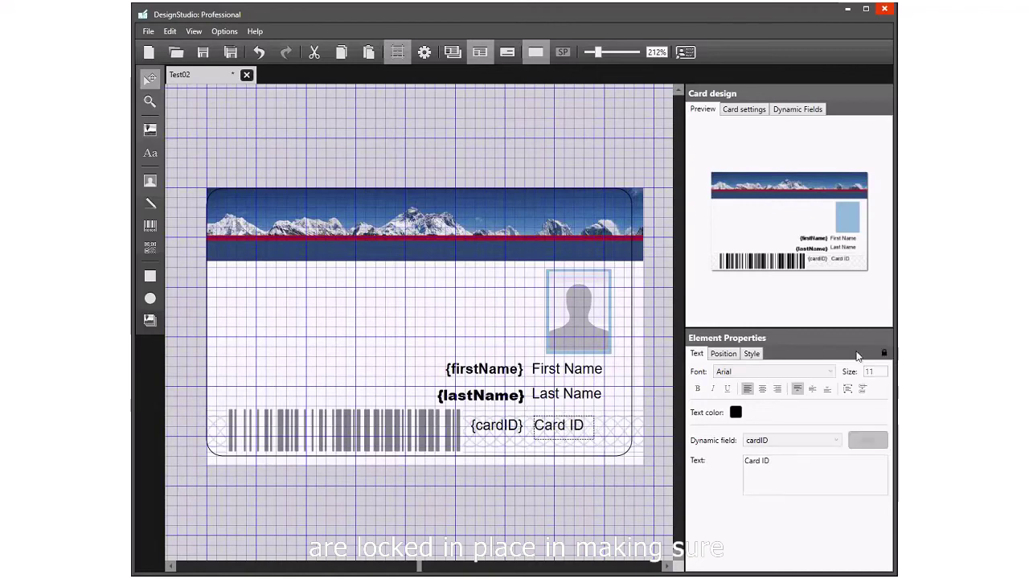
# Lock the {firstName} and {lastName} fields in place
pyautogui.click(496, 367)
pyautogui.click(882, 352)
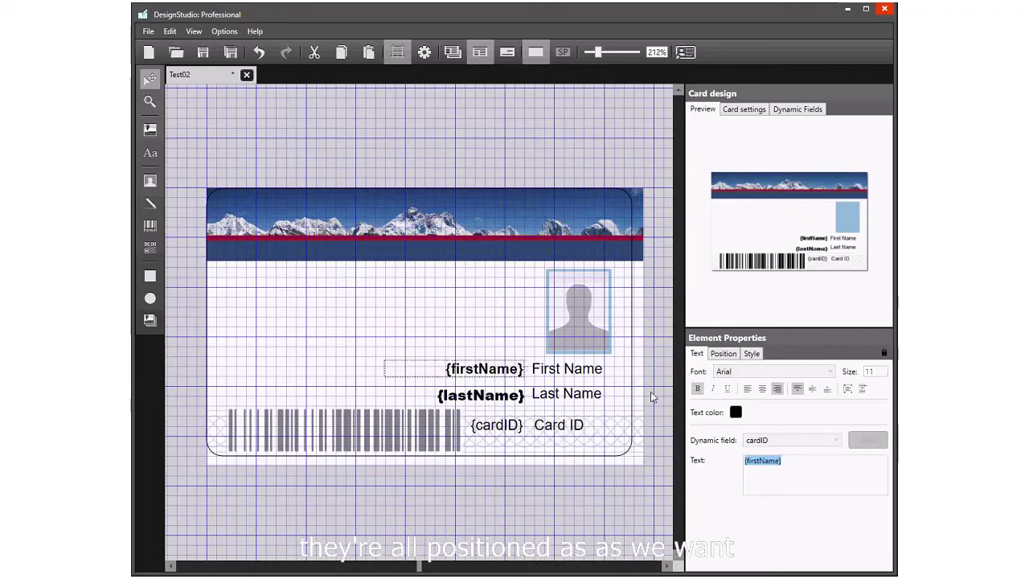
pyautogui.click(500, 393)
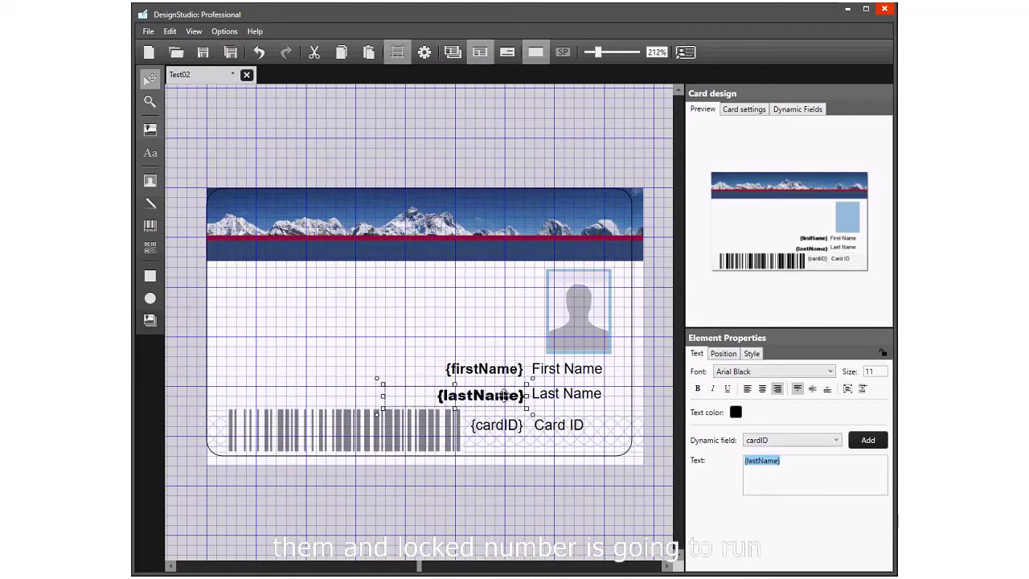
pyautogui.click(882, 352)
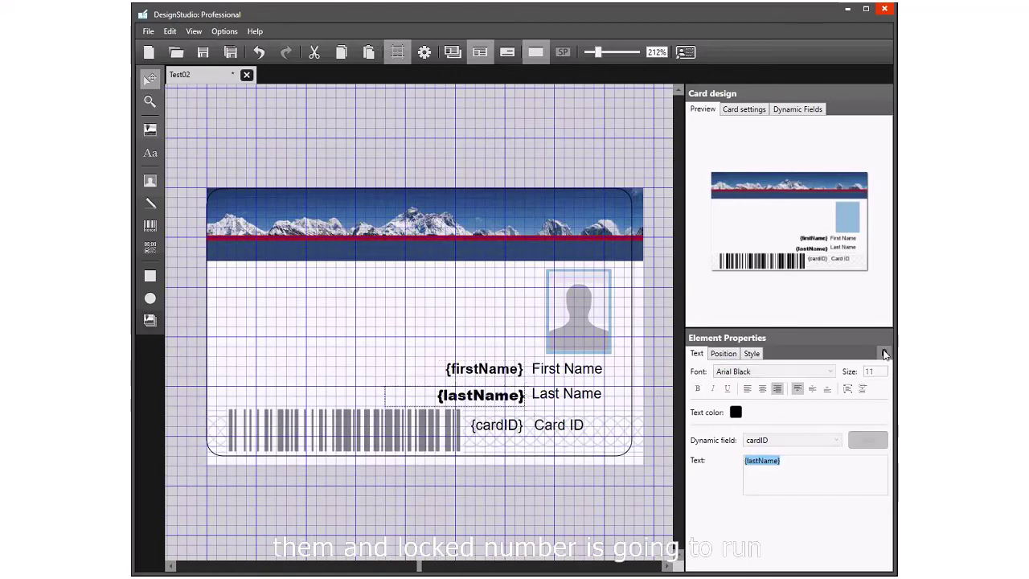
pyautogui.click(491, 425)
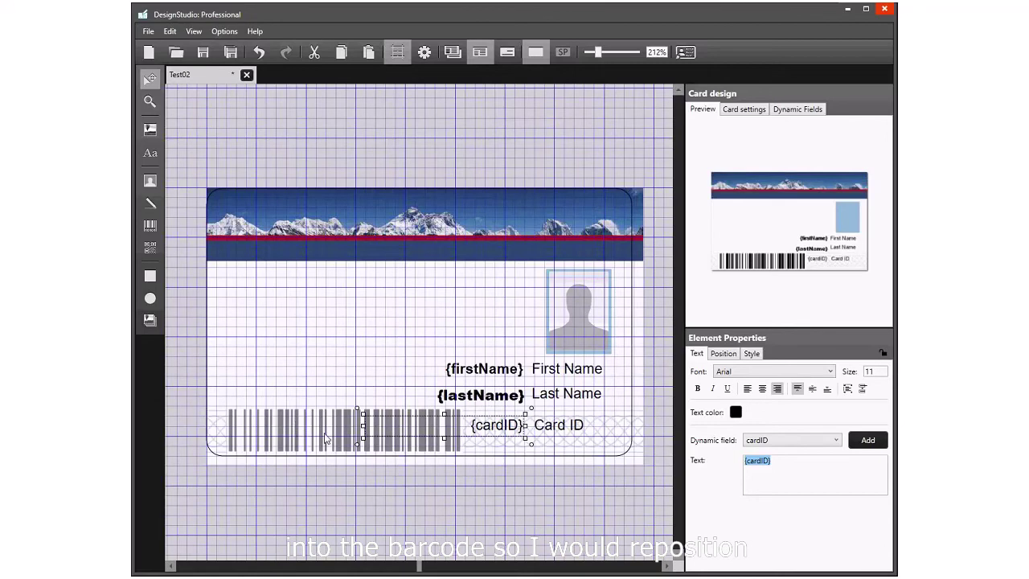
# Lock {cardID}, then shift the barcode toward the lower left and lock it
pyautogui.click(884, 353)
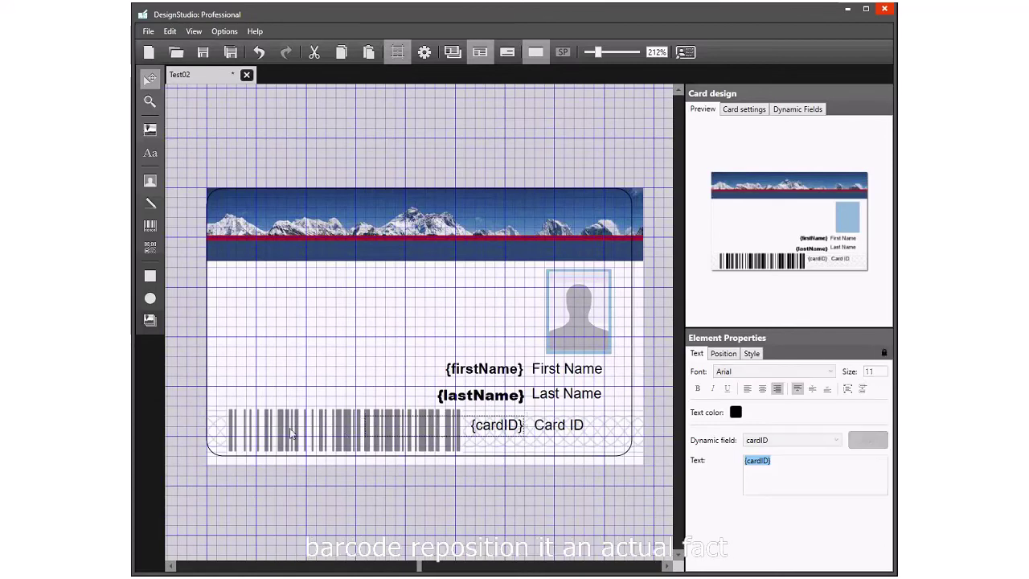
pyautogui.click(378, 492)
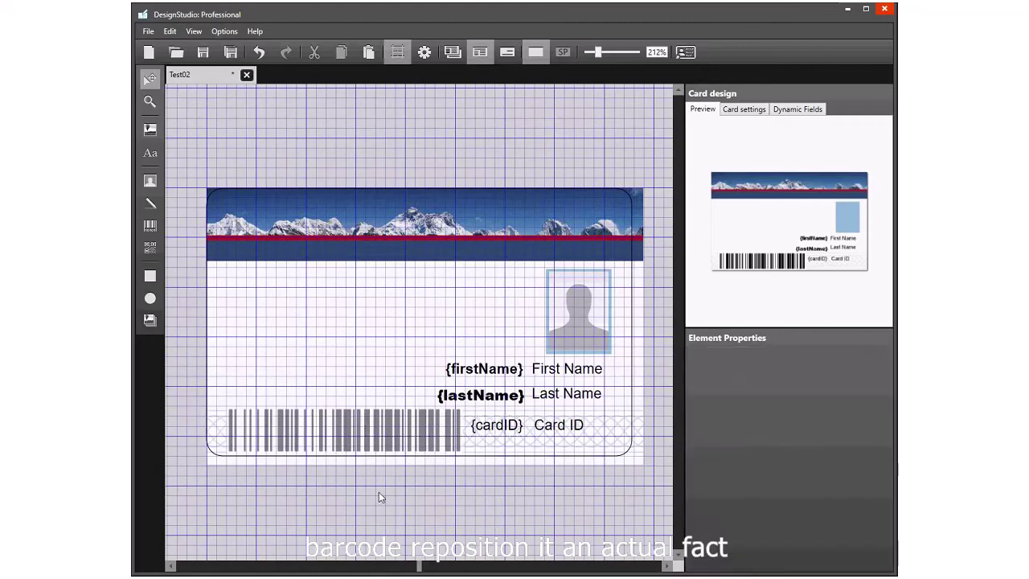
pyautogui.click(282, 445)
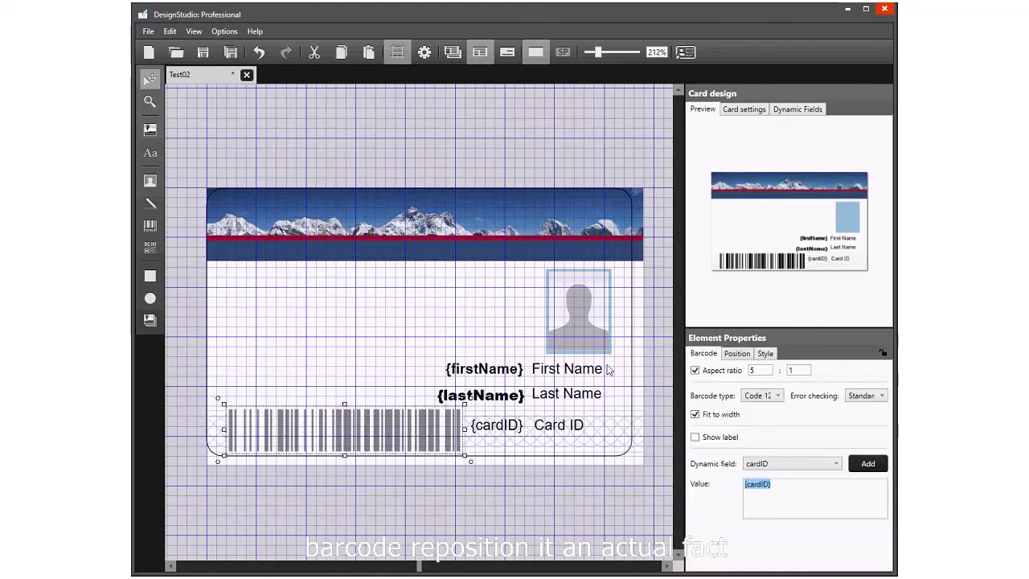
pyautogui.moveTo(341, 425); pyautogui.dragTo(388, 424)
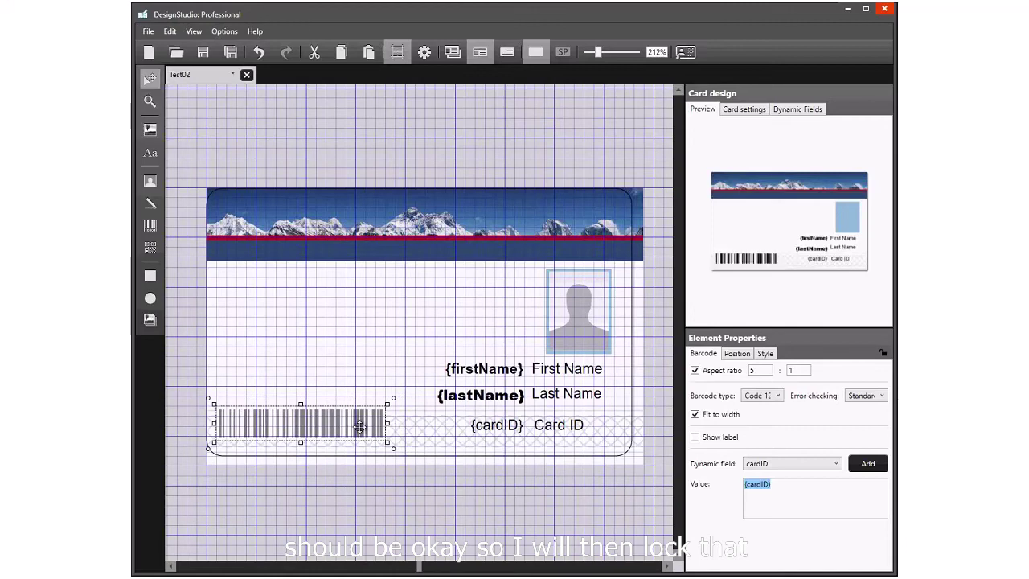
pyautogui.click(883, 354)
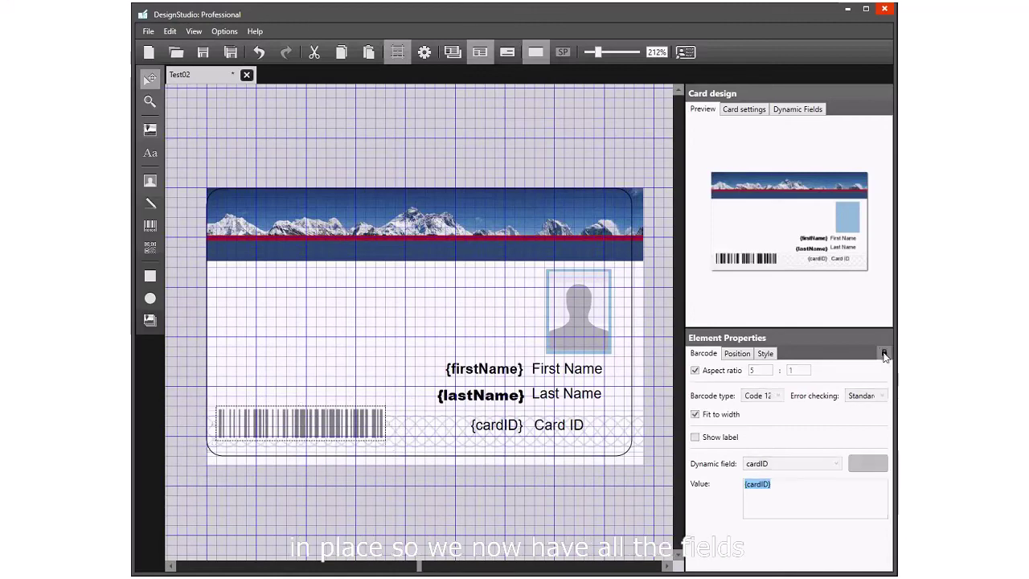
# Check the photo and background, then start saving the design under a new name
pyautogui.click(572, 284)
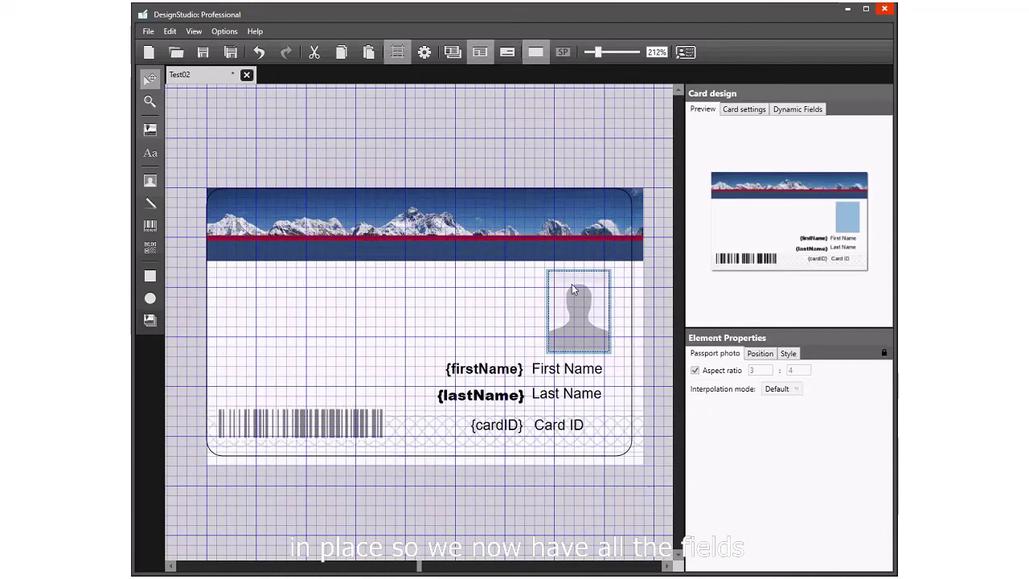
pyautogui.click(384, 263)
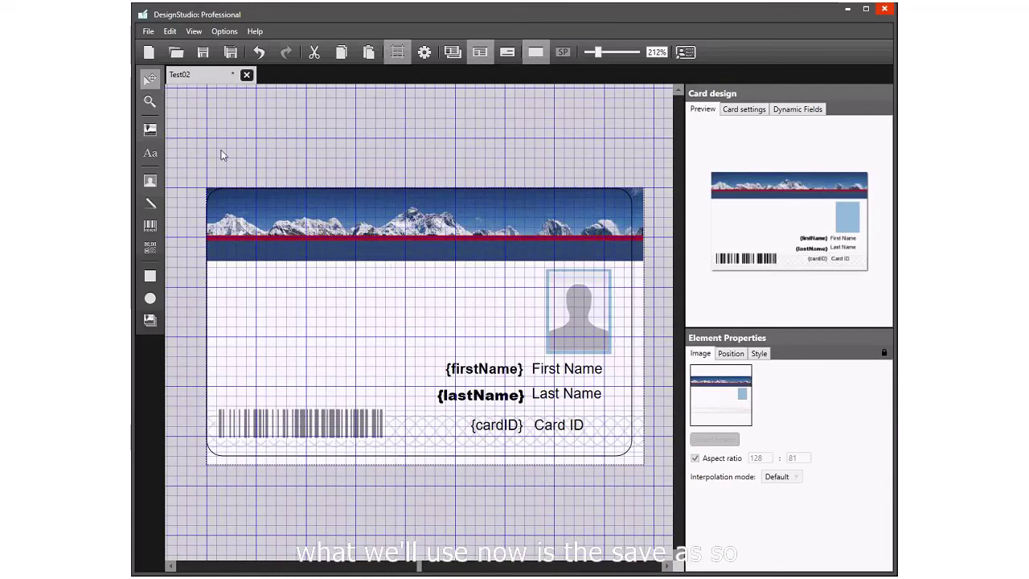
pyautogui.click(232, 54)
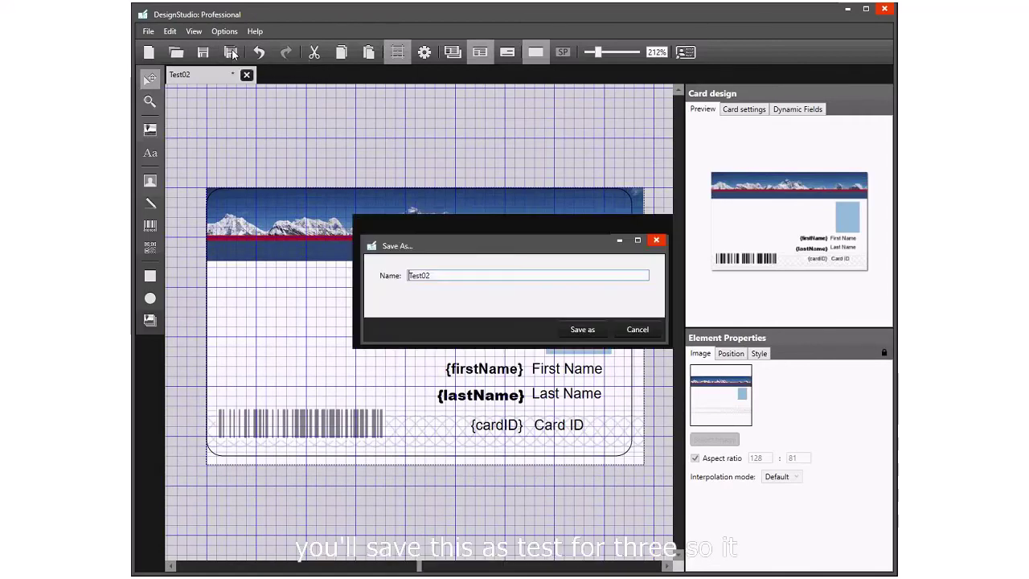
# Save a copy of the design renamed from Test02 to Test03
pyautogui.click(441, 275)
pyautogui.press('BackSpace')
pyautogui.write('3')
pyautogui.click(578, 333)
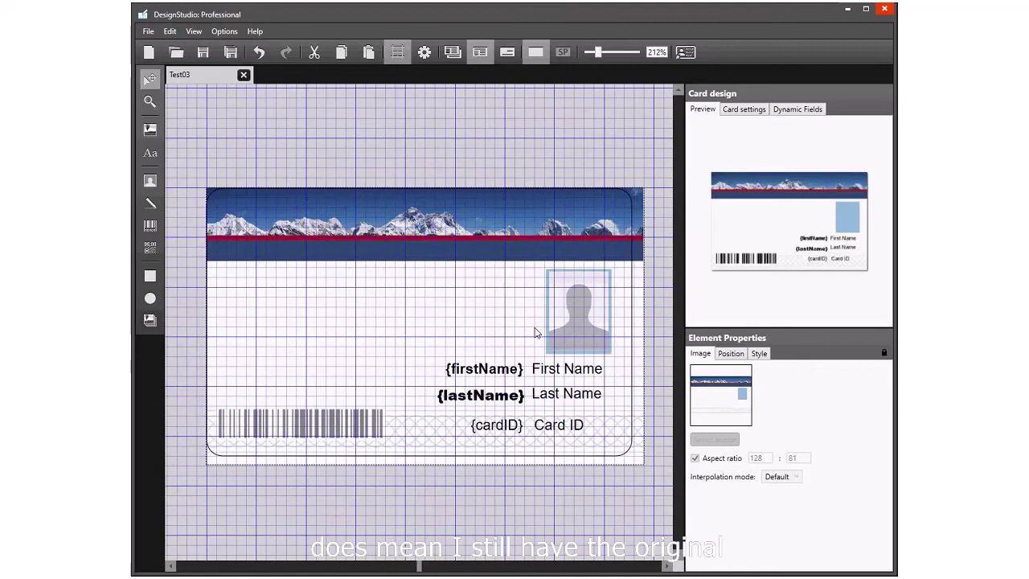
pyautogui.click(177, 53)
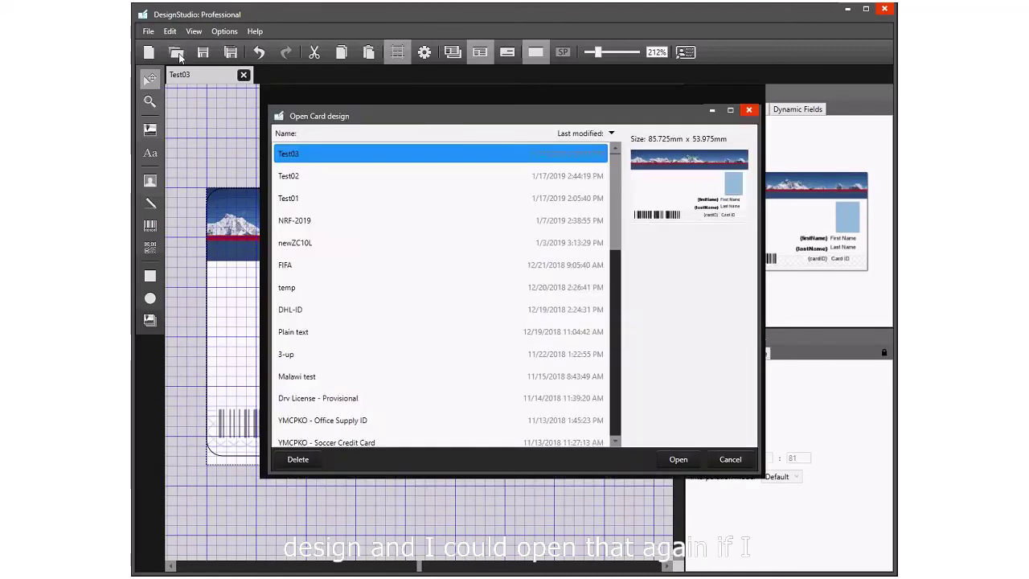
pyautogui.click(314, 178)
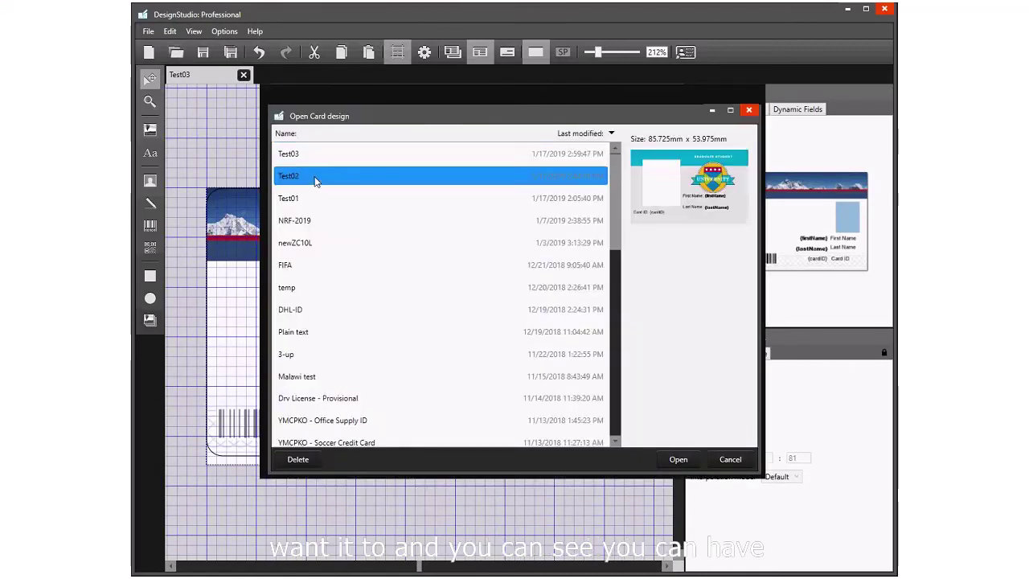
pyautogui.click(673, 463)
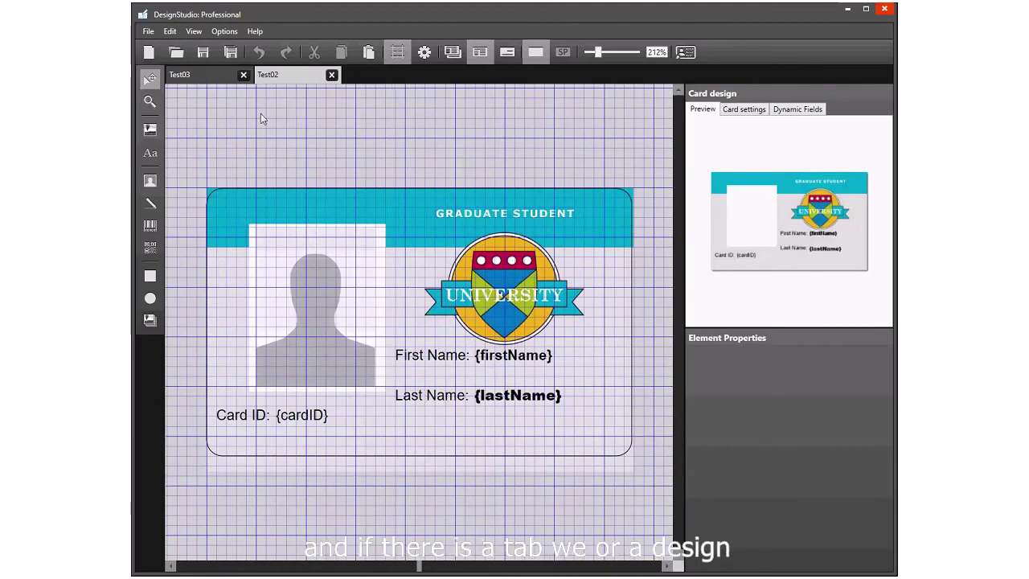
pyautogui.click(201, 75)
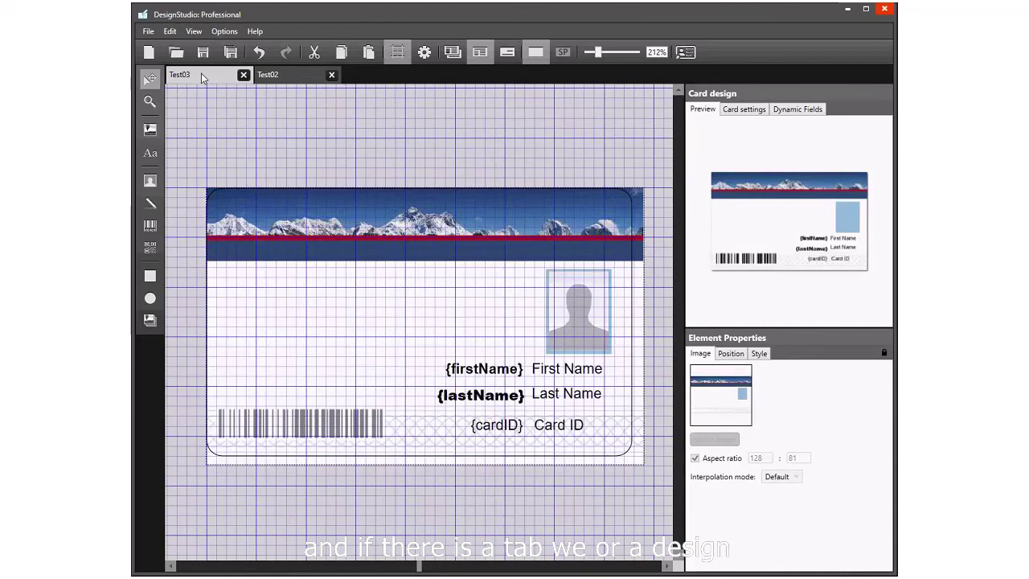
pyautogui.click(303, 76)
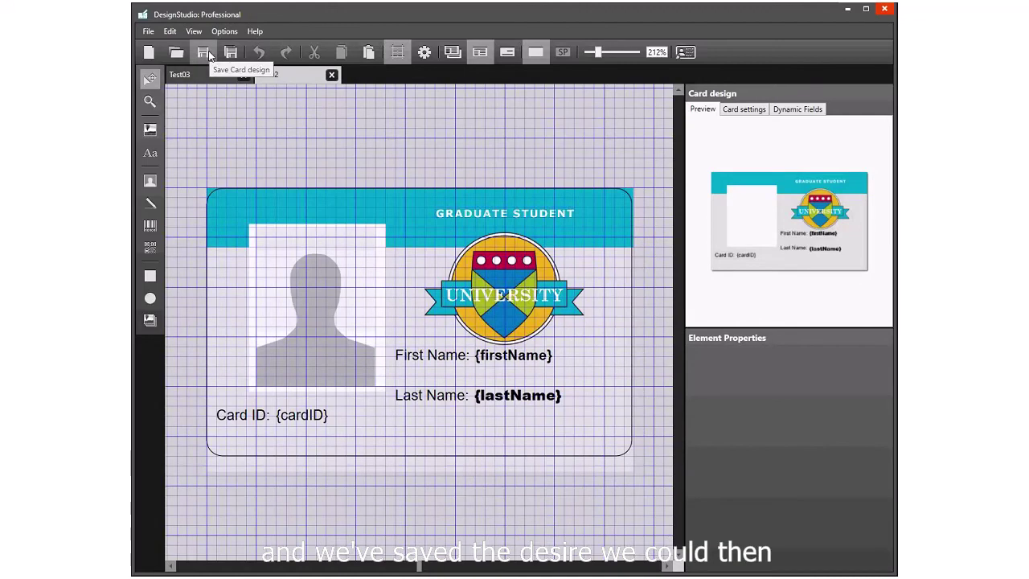
pyautogui.click(332, 75)
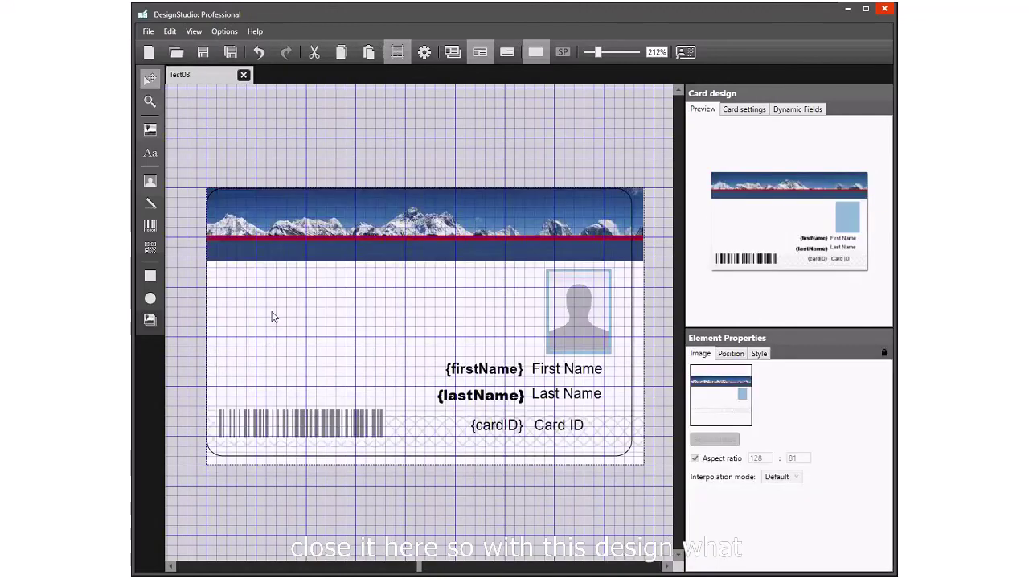
# Start printing the card on the Zebra ZC350 USB Card Printer from the File menu
pyautogui.click(150, 33)
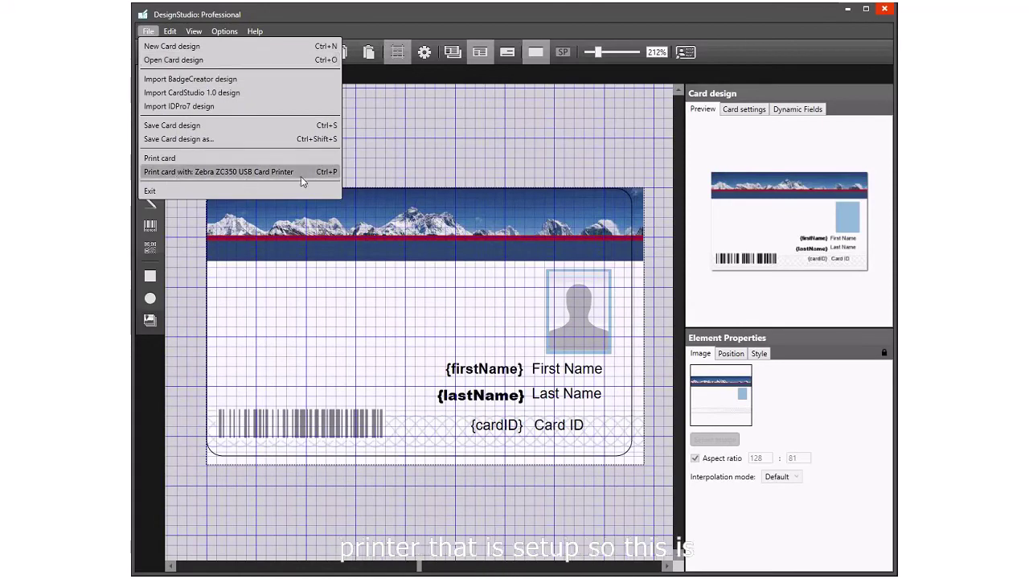
pyautogui.click(260, 175)
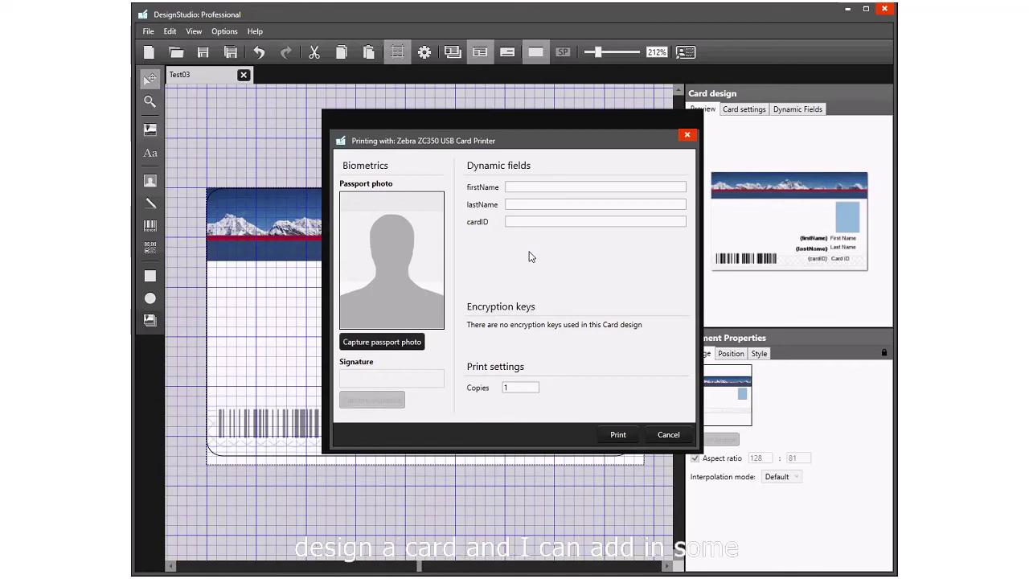
# Enter a first name, last name and card ID number in the print fields
pyautogui.click(522, 187)
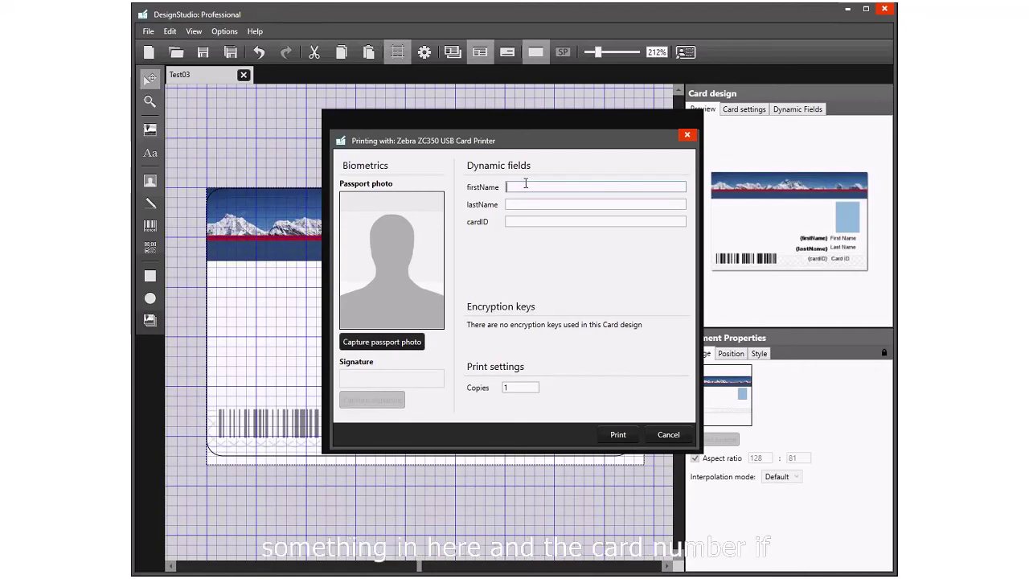
pyautogui.write('Jack')
pyautogui.press('Tab')
pyautogui.write('Ryan')
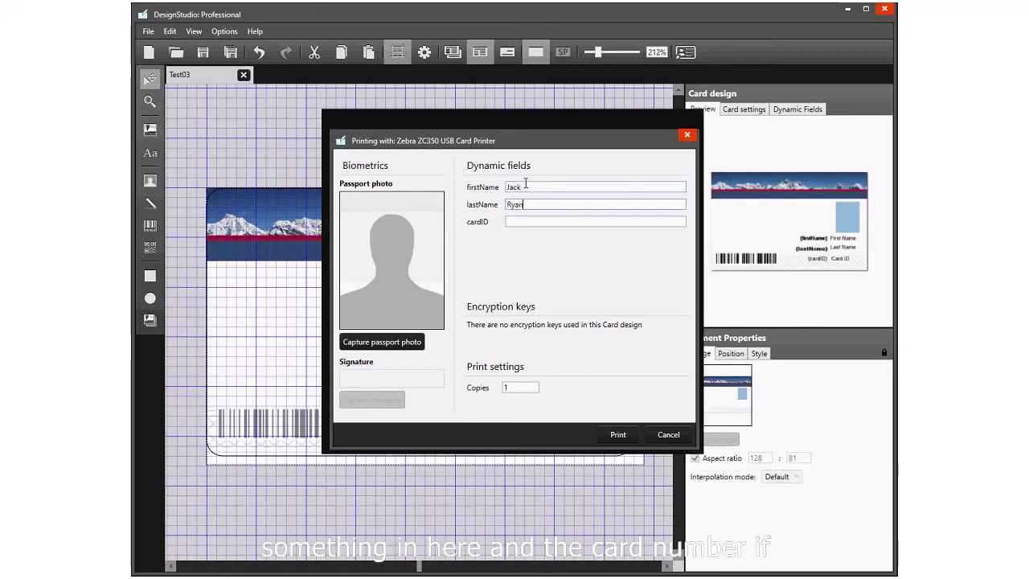
pyautogui.press('Tab')
pyautogui.write('15')
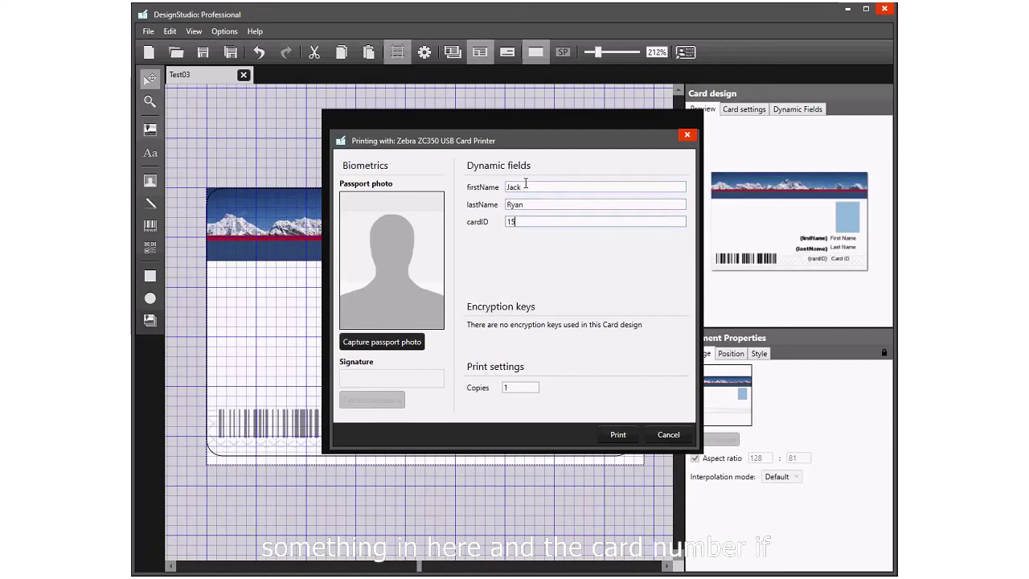
pyautogui.write('748325')
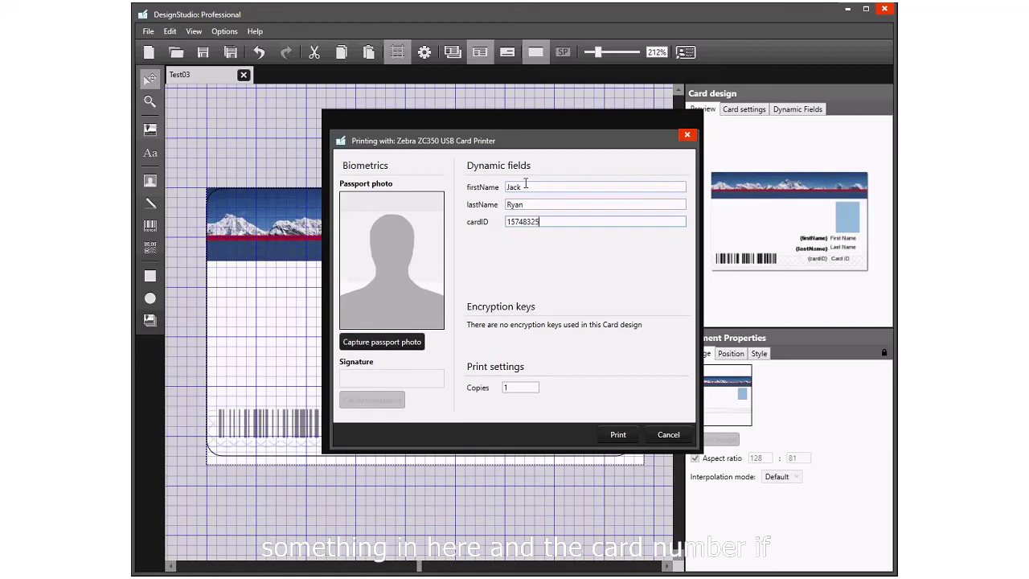
# Browse to Exhibitions > Exhibitions > Photos to pick a passport photo file
pyautogui.click(370, 343)
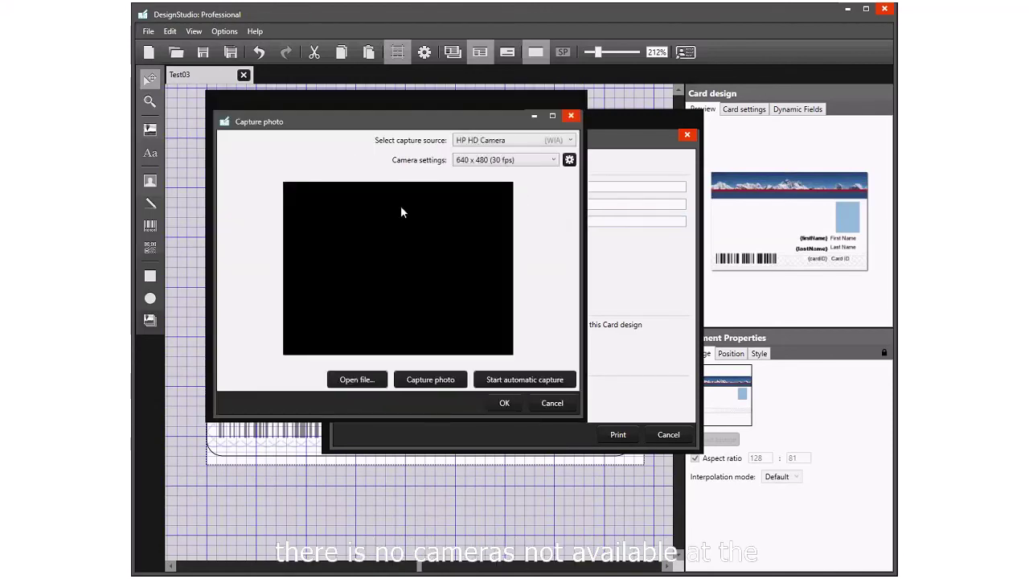
pyautogui.click(354, 379)
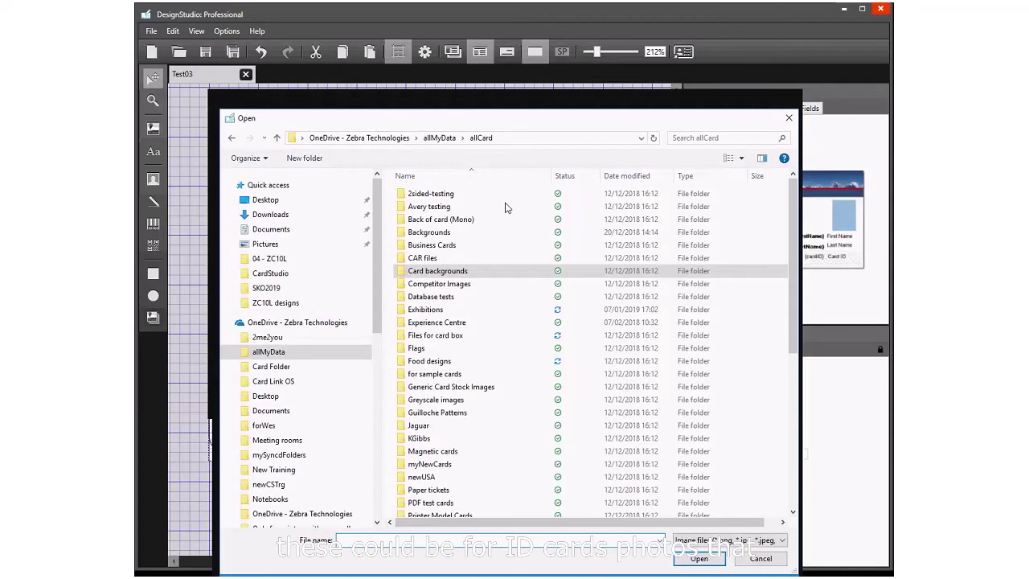
pyautogui.doubleClick(425, 308)
pyautogui.doubleClick(420, 309)
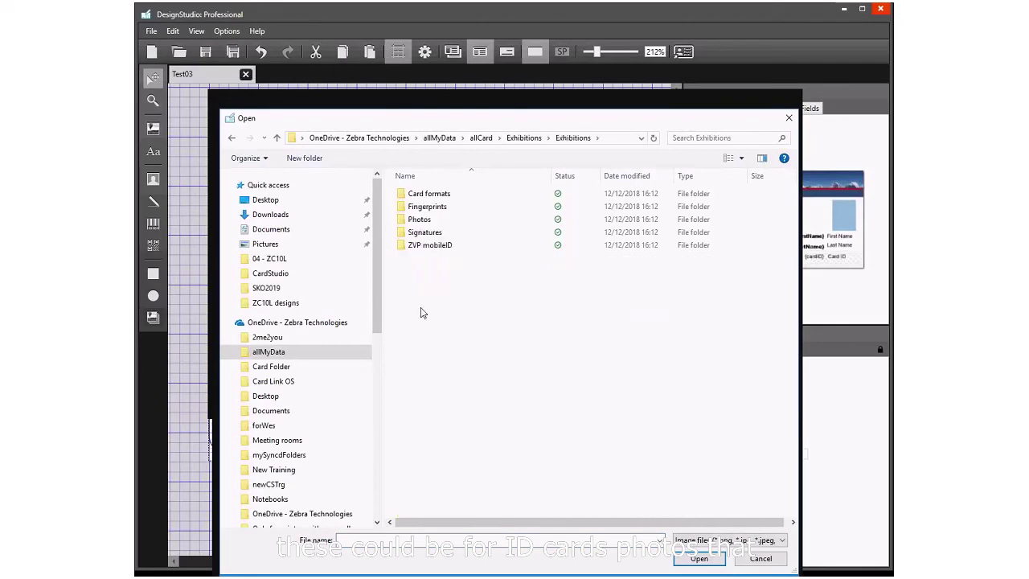
pyautogui.doubleClick(426, 220)
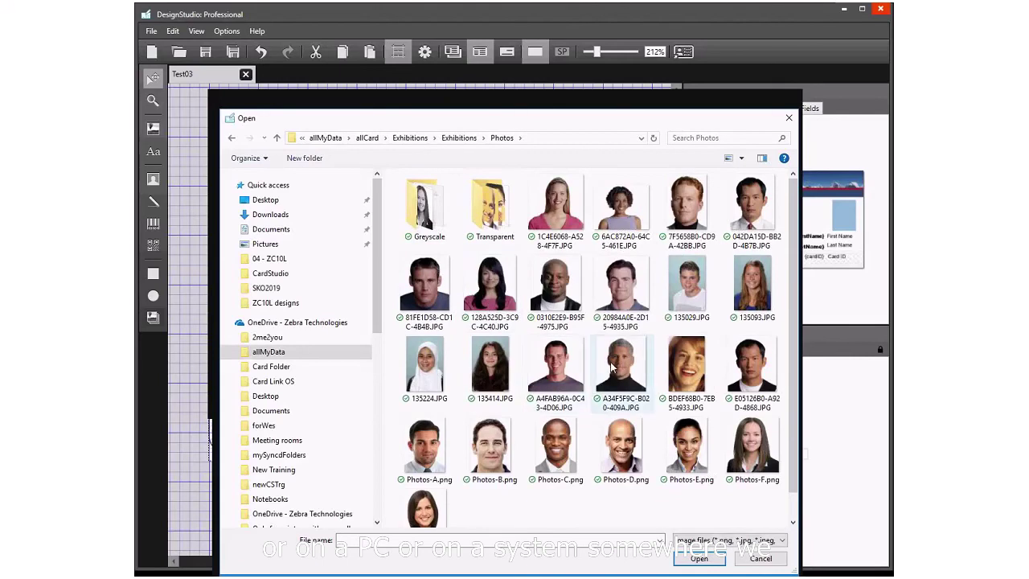
# Attach the red-haired man's photo as the passport photo, then cancel printing
pyautogui.click(680, 217)
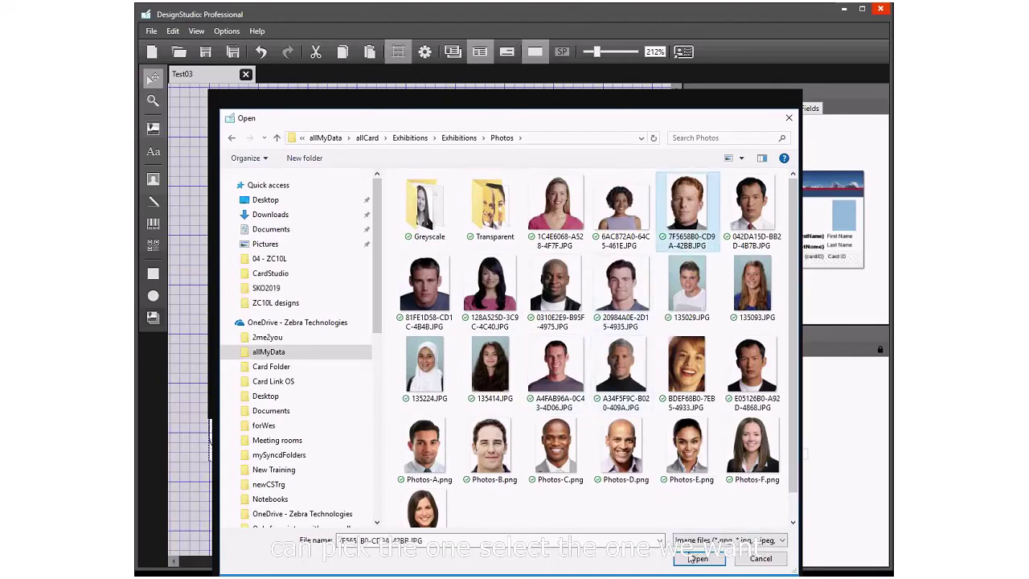
pyautogui.click(696, 558)
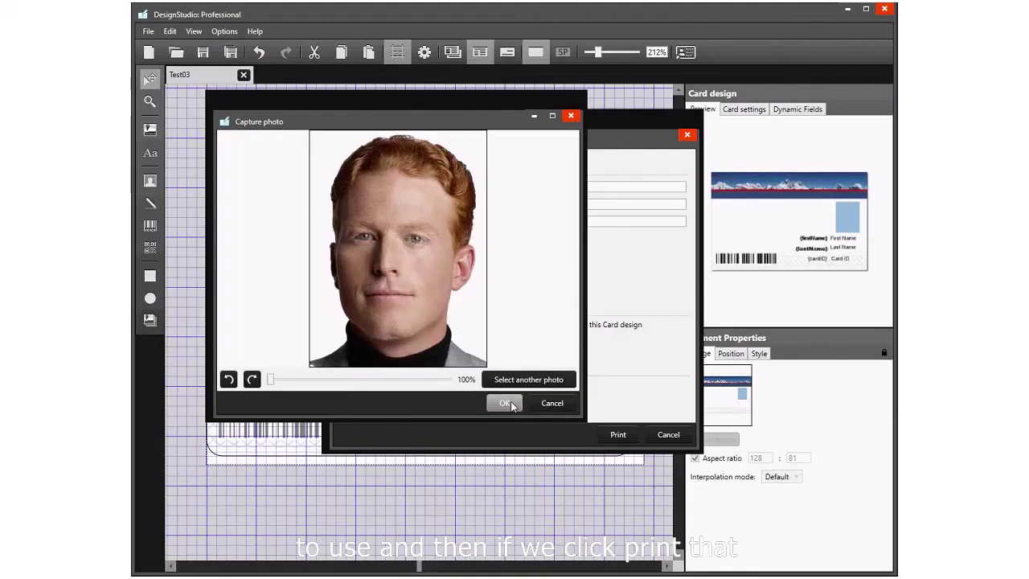
pyautogui.click(511, 401)
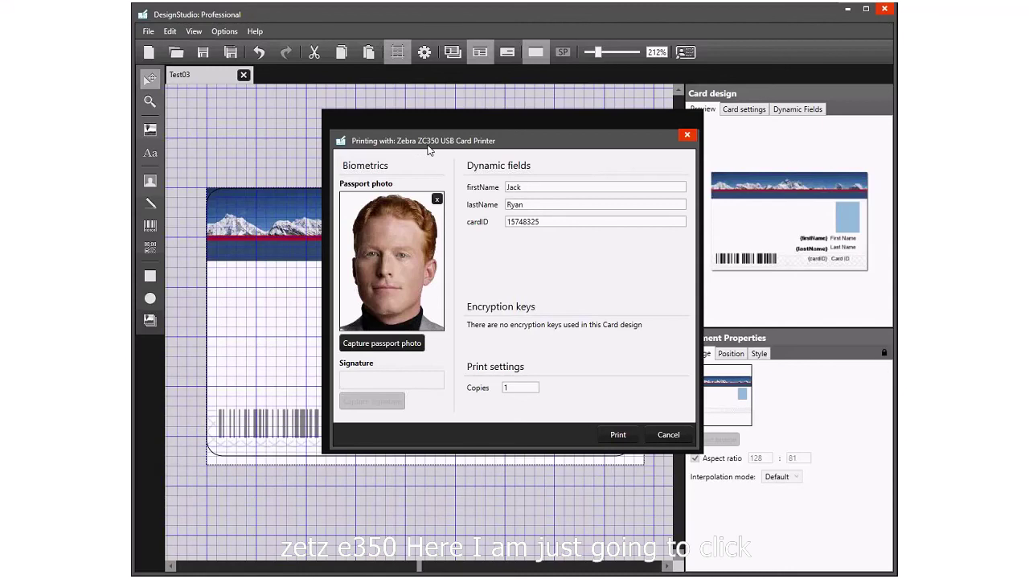
pyautogui.click(672, 434)
# Uncheck Single sided in the card settings so the card gets a back side
pyautogui.click(674, 435)
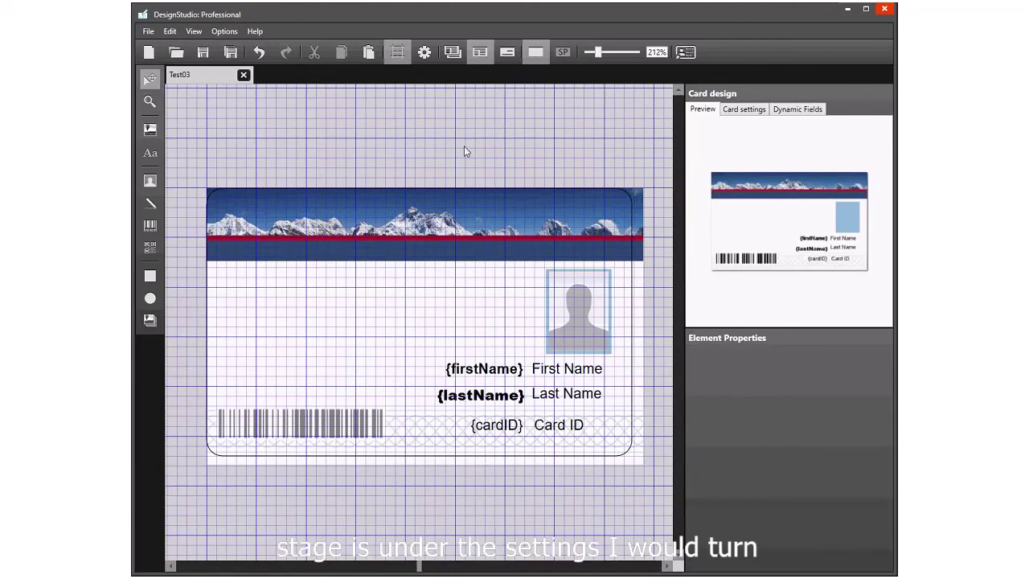
pyautogui.click(744, 108)
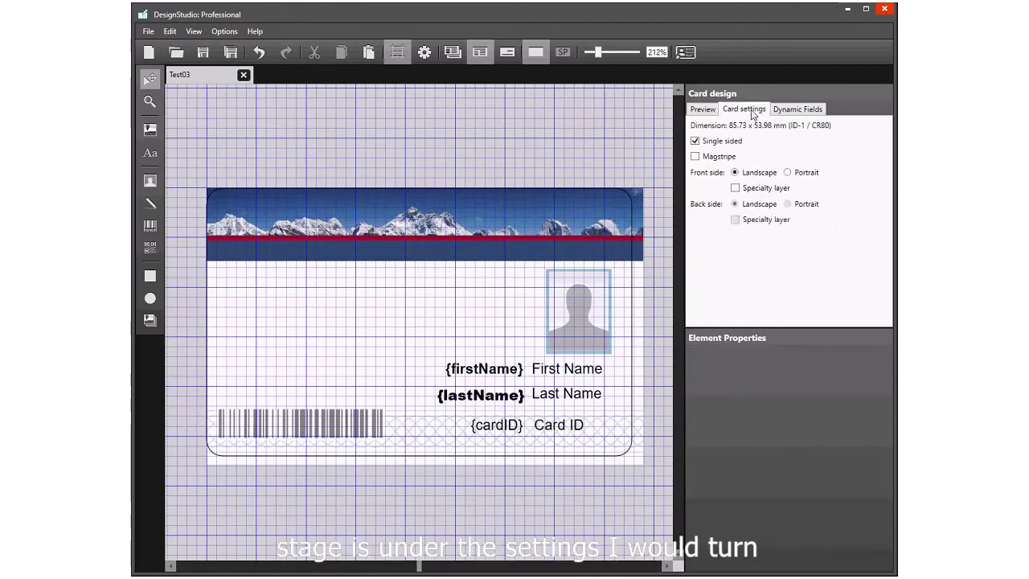
pyautogui.click(695, 142)
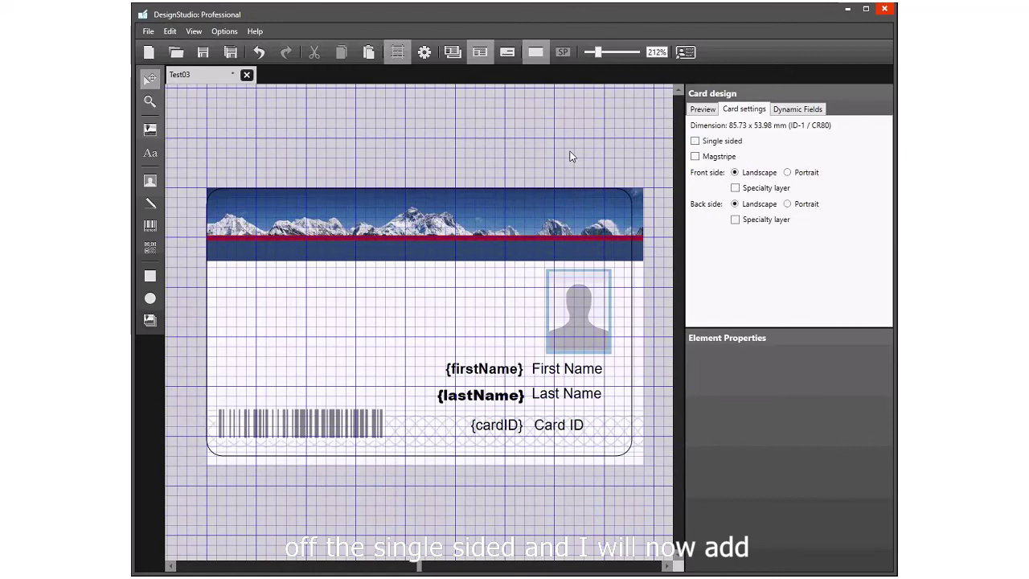
# Add a text element on the card back reading "T's & C's for card use."
pyautogui.click(506, 53)
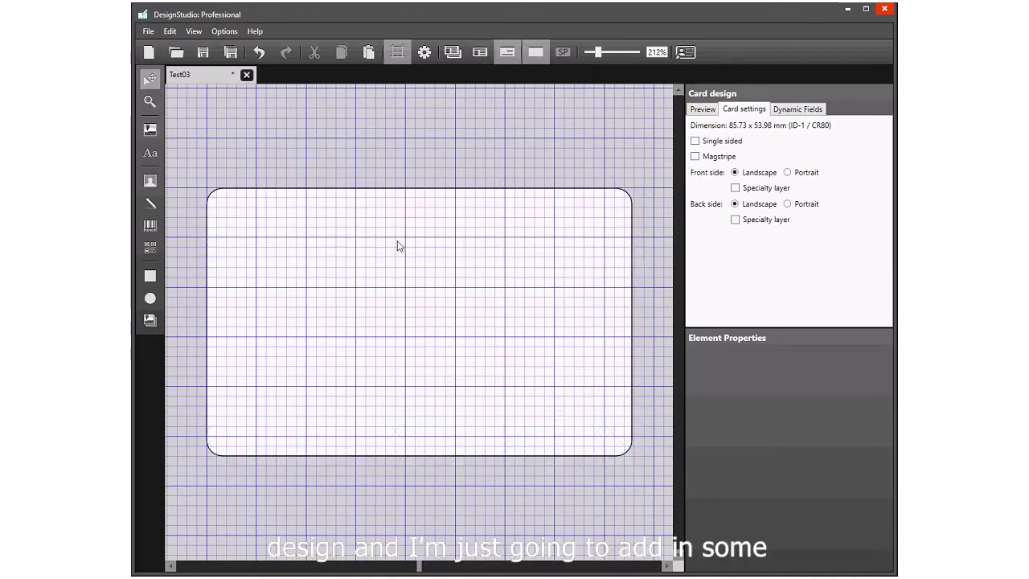
pyautogui.click(150, 153)
pyautogui.click(259, 251)
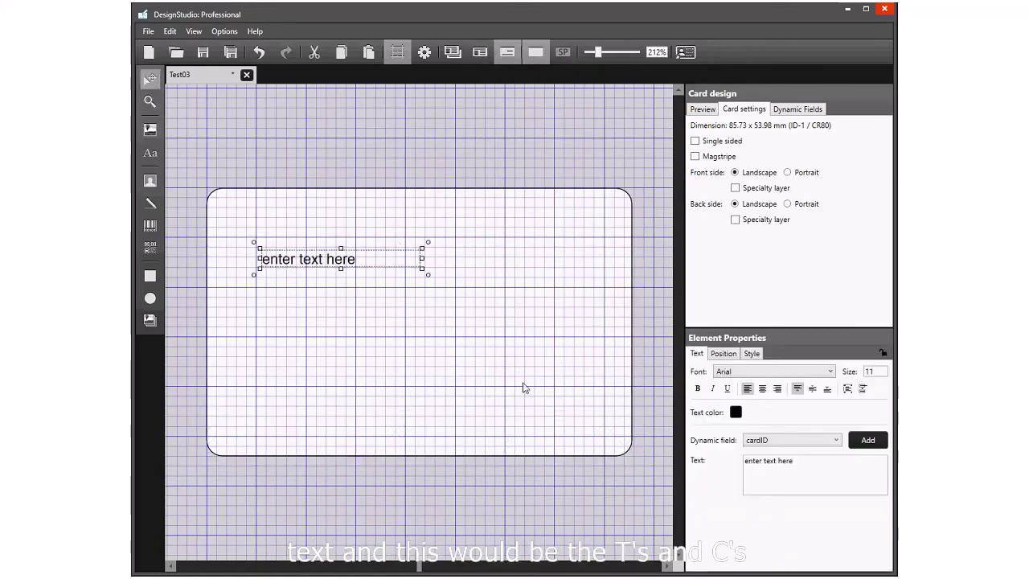
pyautogui.moveTo(812, 471); pyautogui.dragTo(638, 448)
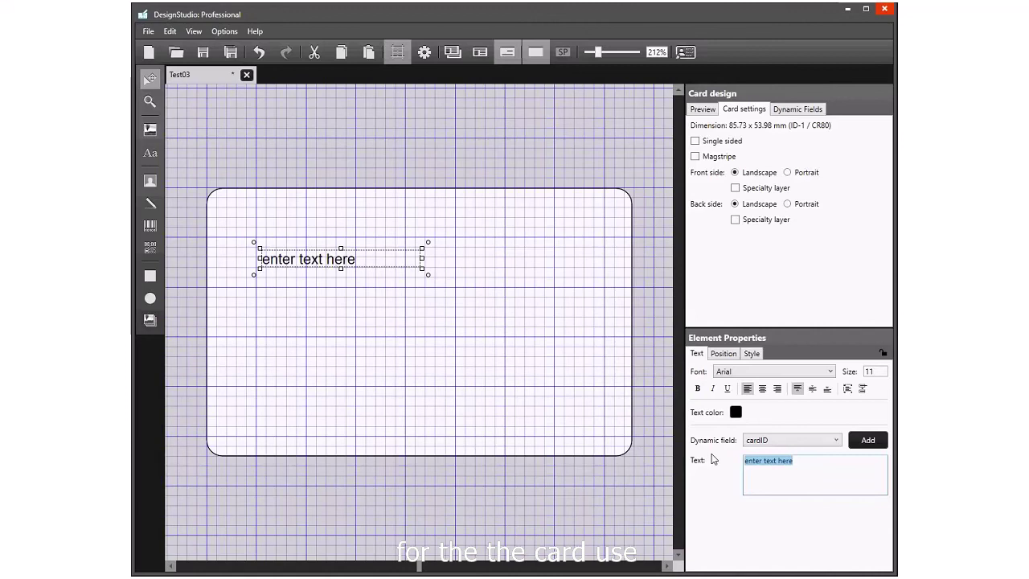
pyautogui.write("&C's")
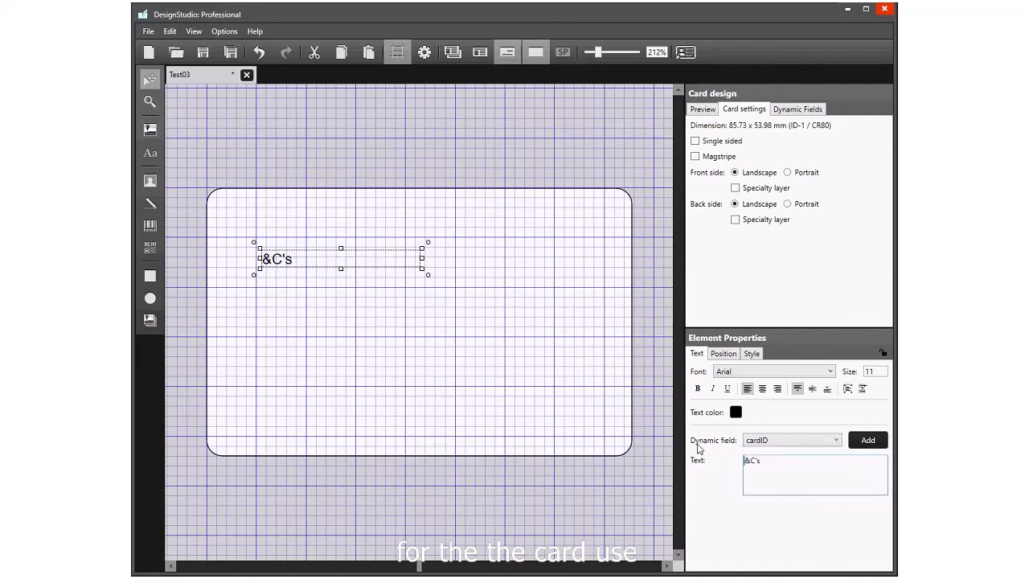
pyautogui.write("T's")
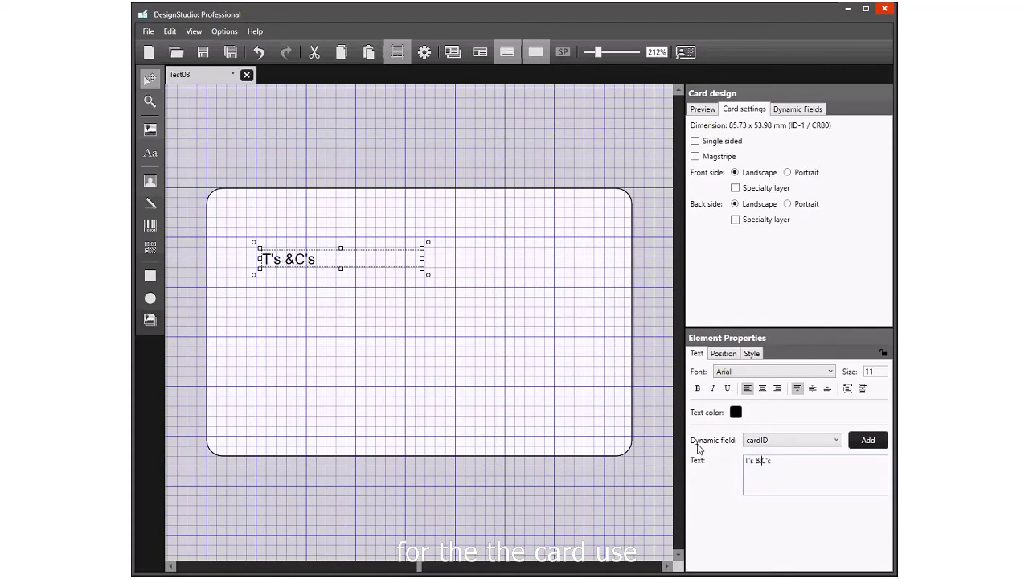
pyautogui.press('Right')
pyautogui.write("C's for card use")
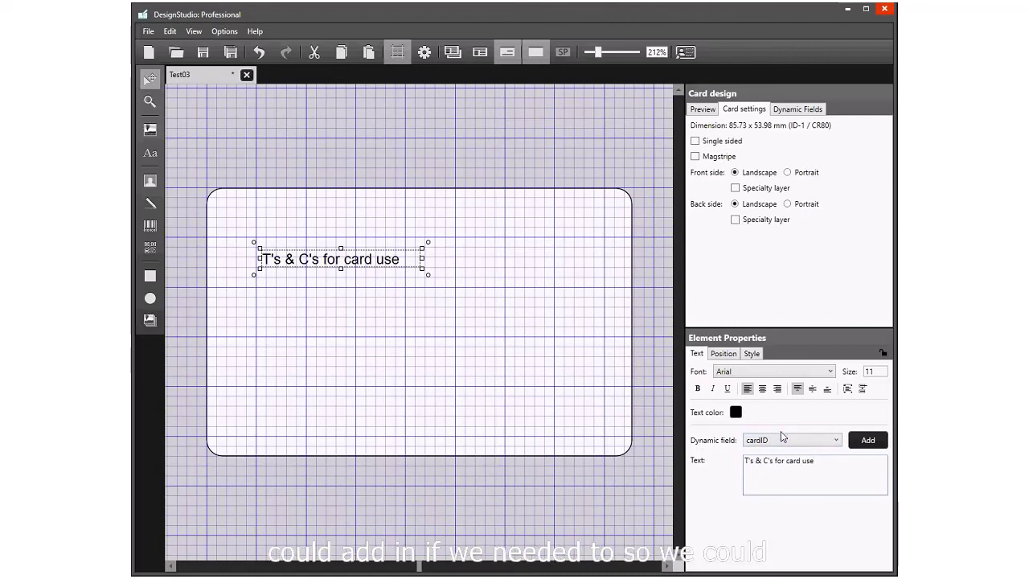
pyautogui.write('.')
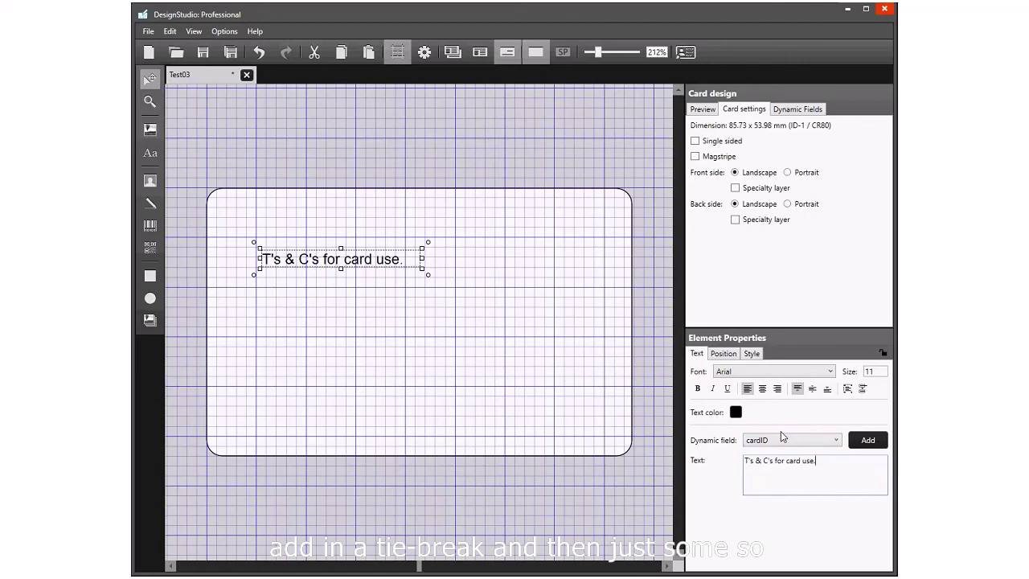
# Add the four Mary had a little lamb lines below and enlarge the text box
pyautogui.press('Return')
pyautogui.write('Mary')
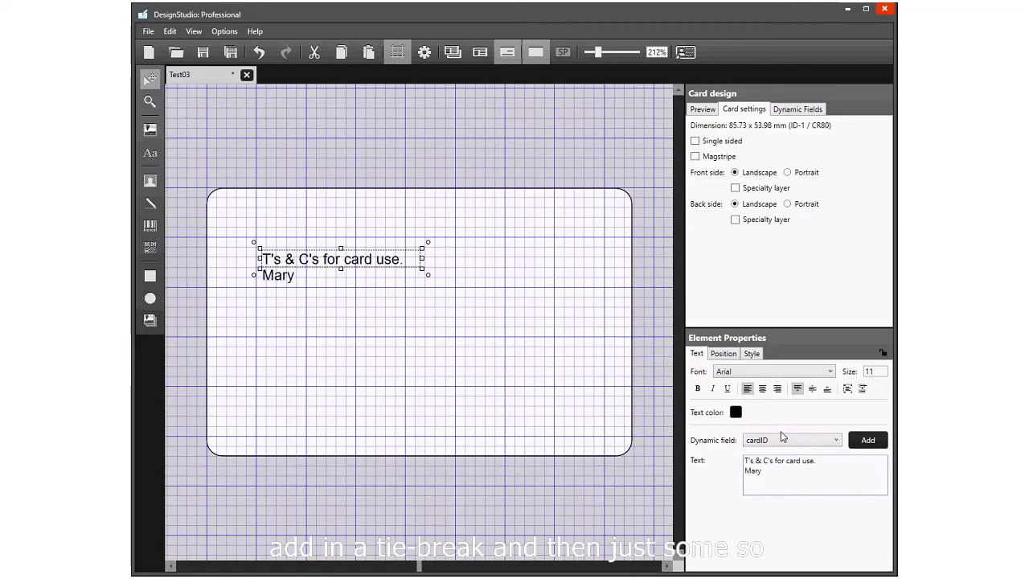
pyautogui.write(' had a little lamb')
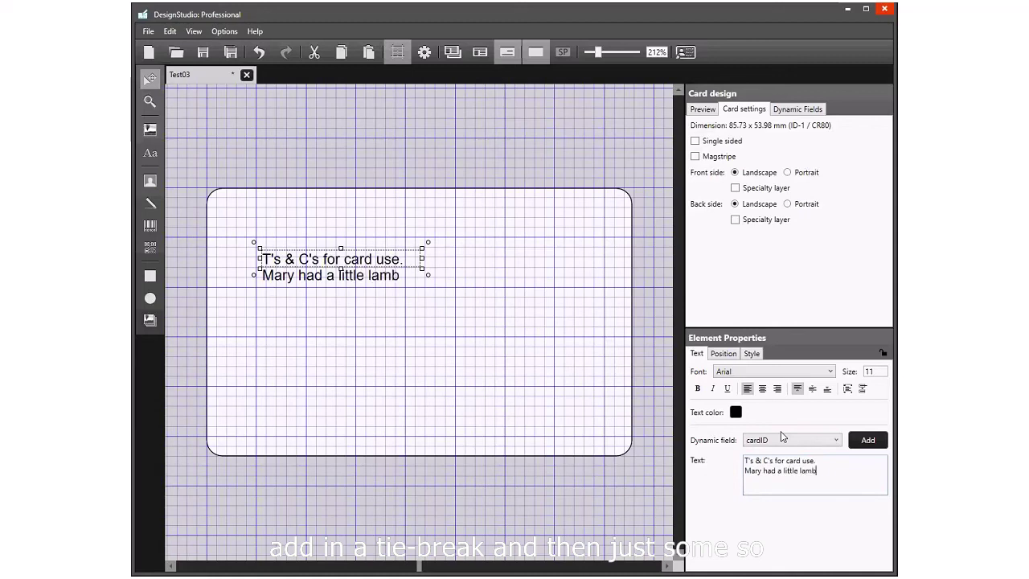
pyautogui.press('Return')
pyautogui.write("It's fleece was")
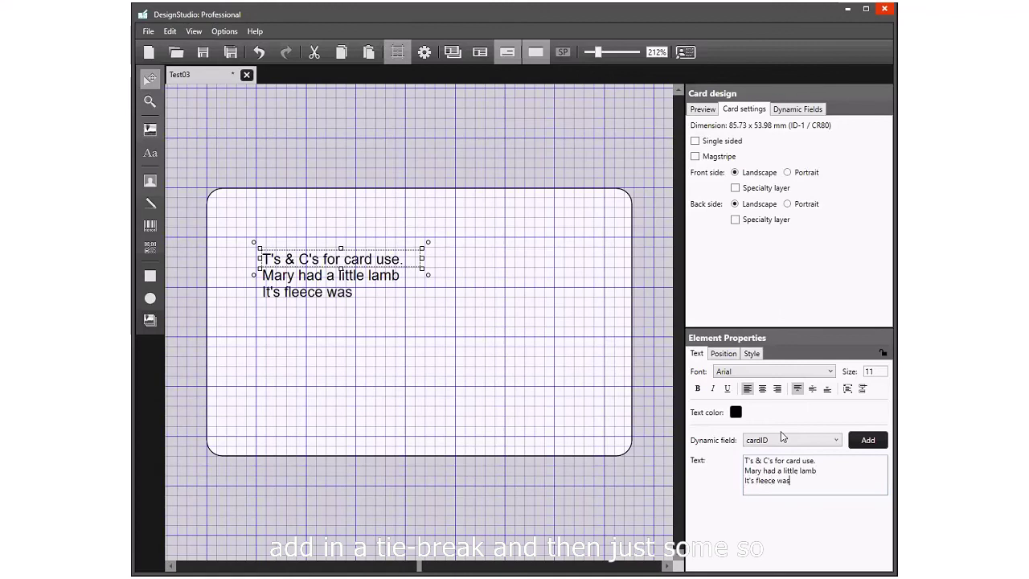
pyautogui.write(' white as snow')
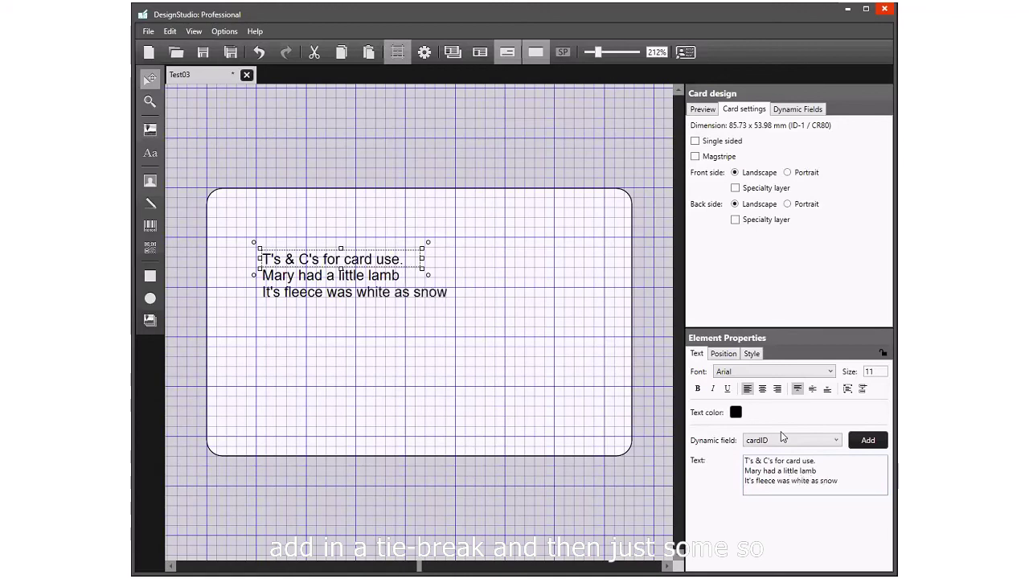
pyautogui.press('Return')
pyautogui.write('And everyw')
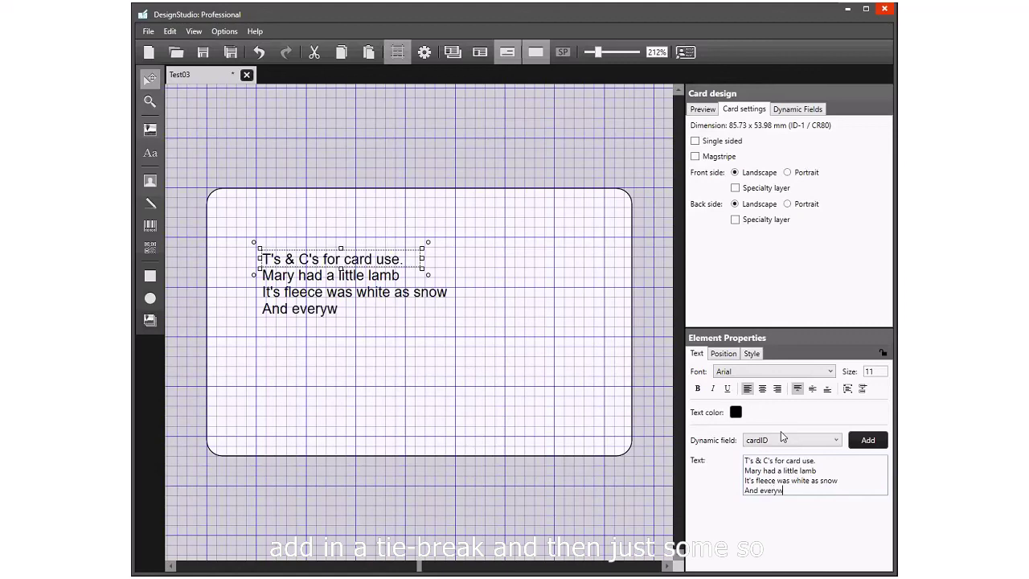
pyautogui.write('here that')
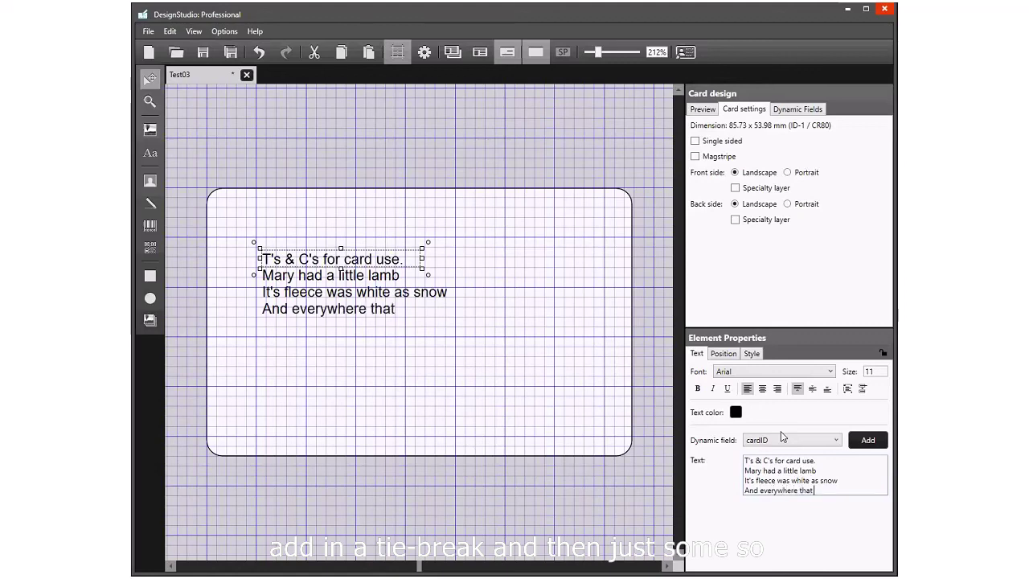
pyautogui.write(' Mary went')
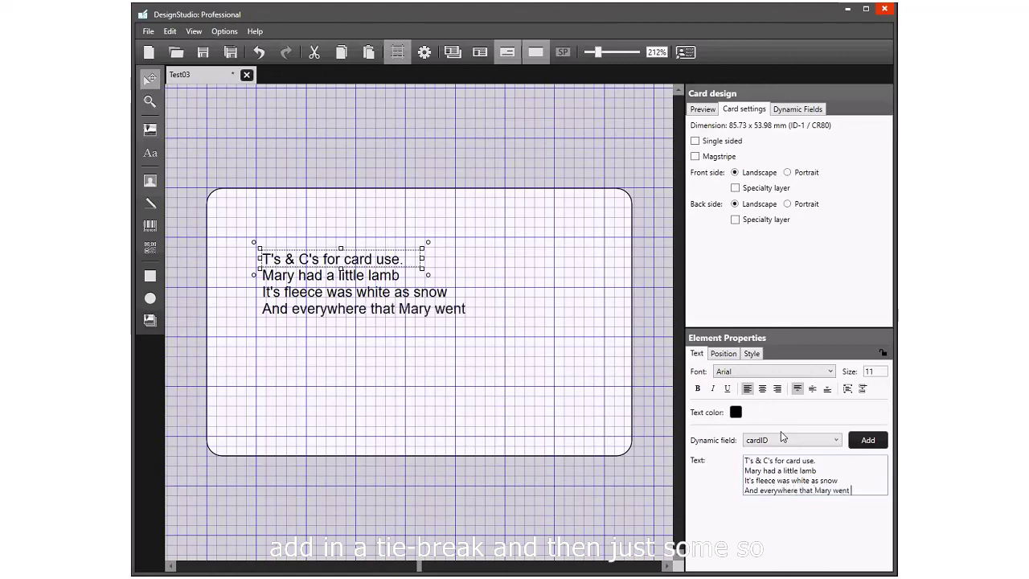
pyautogui.press('Return')
pyautogui.write('That I')
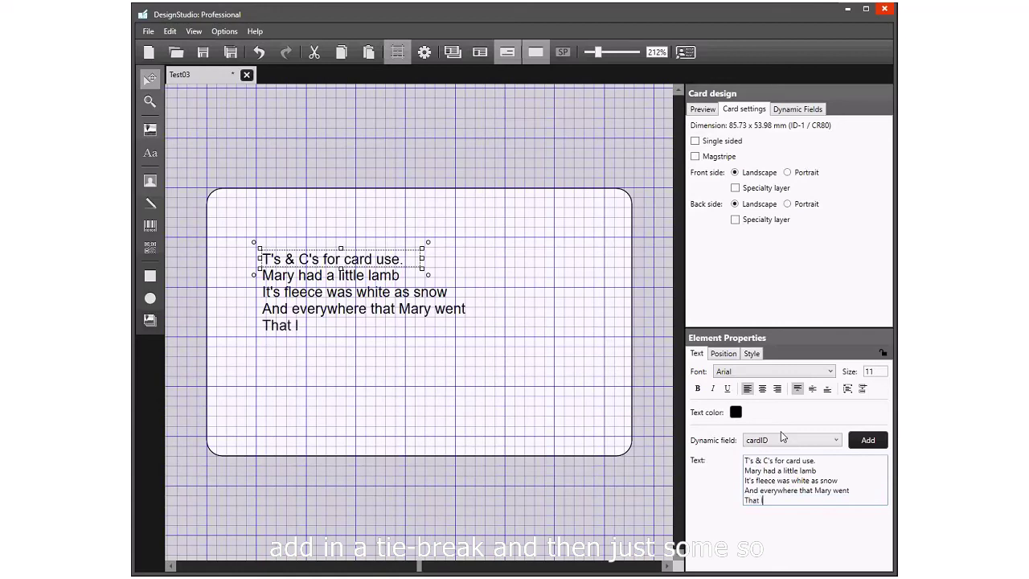
pyautogui.write('amb was sure')
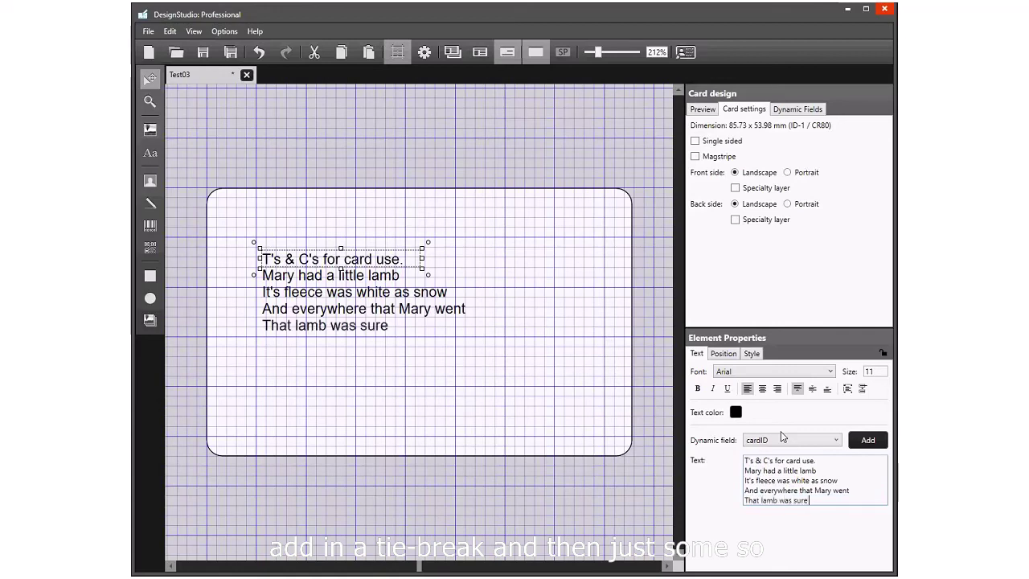
pyautogui.write(' to go')
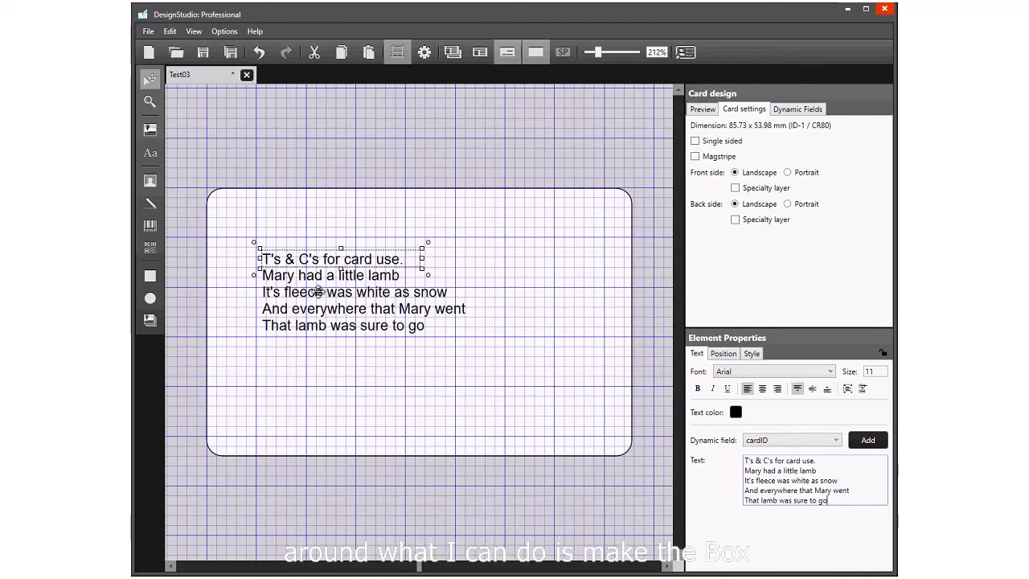
pyautogui.moveTo(422, 268); pyautogui.dragTo(590, 421)
# Position the terms text box at X 4, Y 4
pyautogui.click(724, 353)
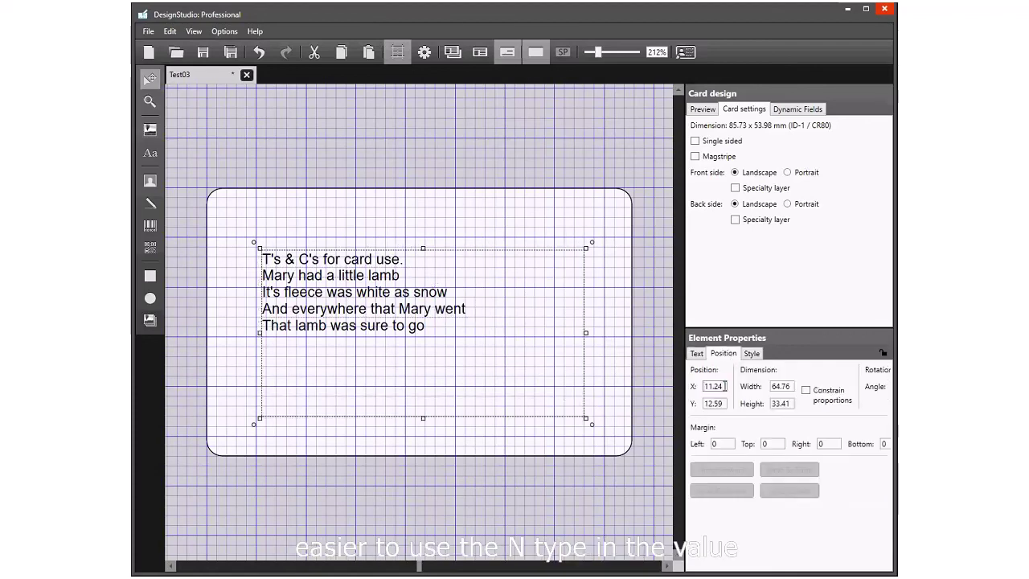
pyautogui.moveTo(725, 386); pyautogui.dragTo(692, 389)
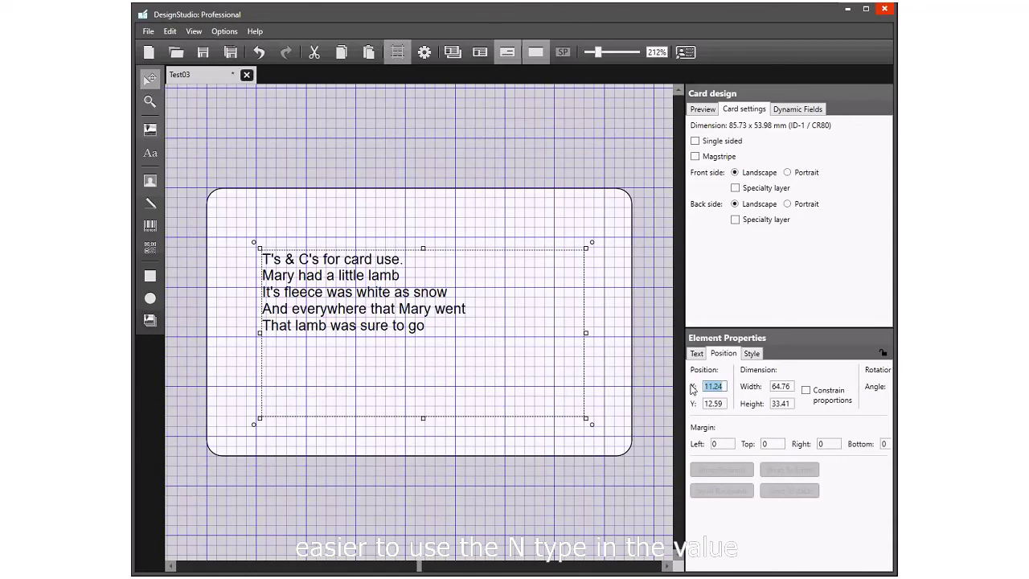
pyautogui.write('4')
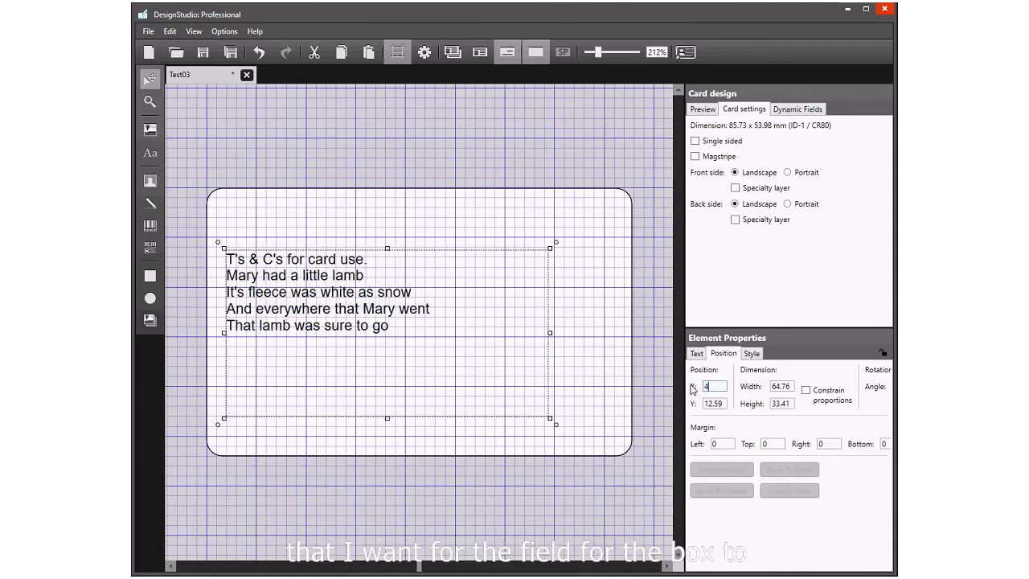
pyautogui.press('Tab')
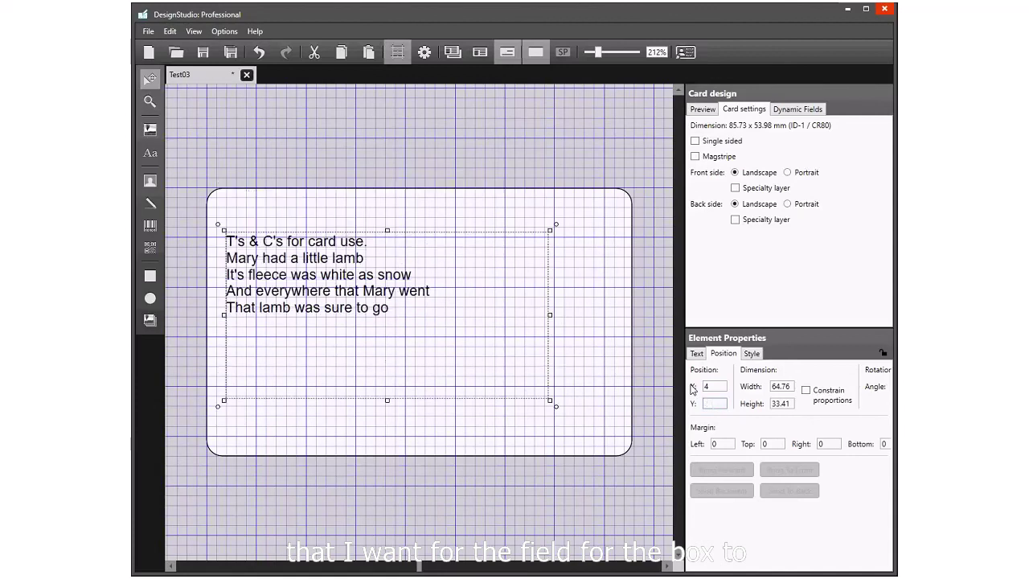
pyautogui.write('4')
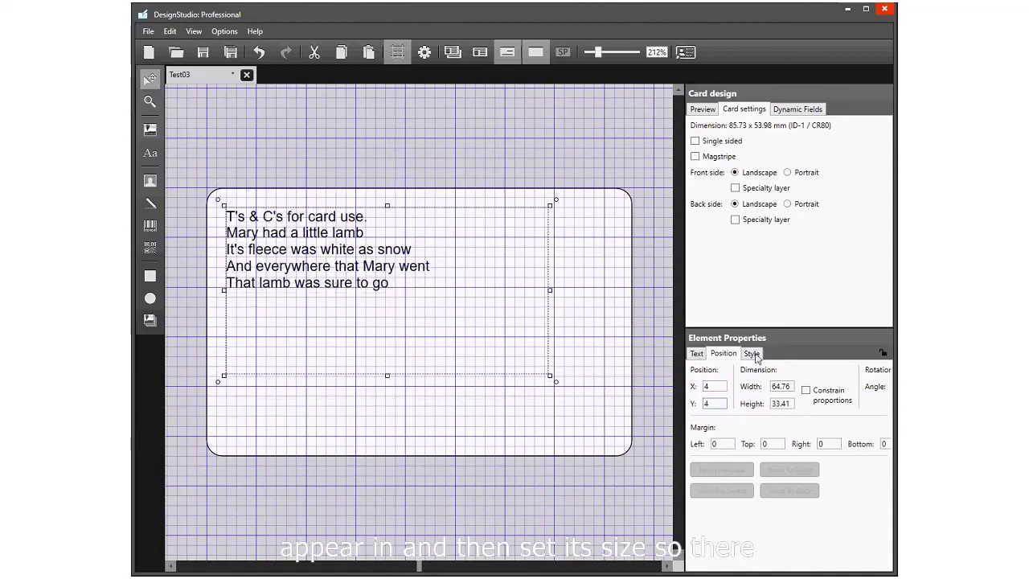
# Resize the terms text box to 78 wide by 46 high
pyautogui.click(791, 386)
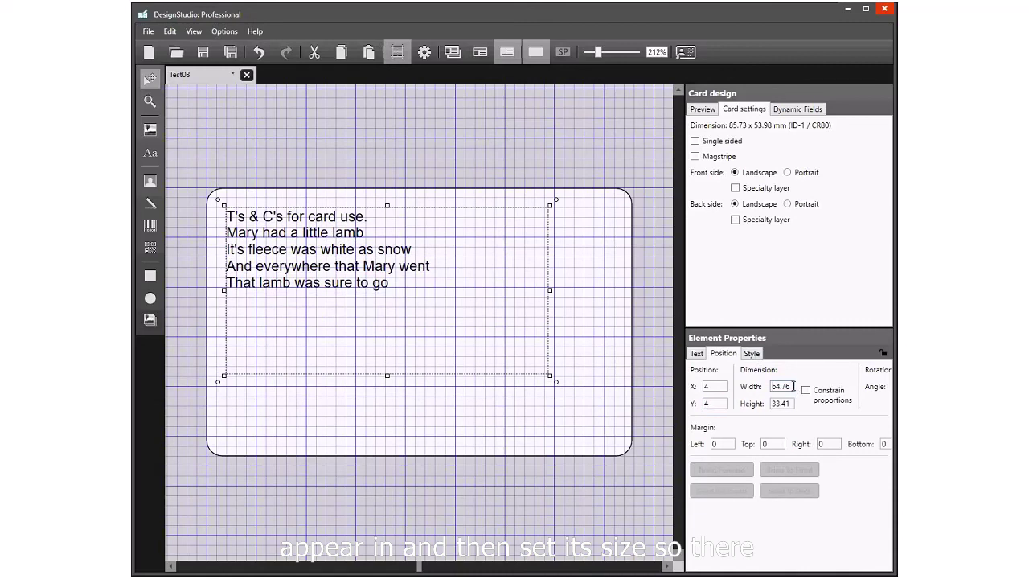
pyautogui.moveTo(793, 387); pyautogui.dragTo(768, 389)
pyautogui.write('78')
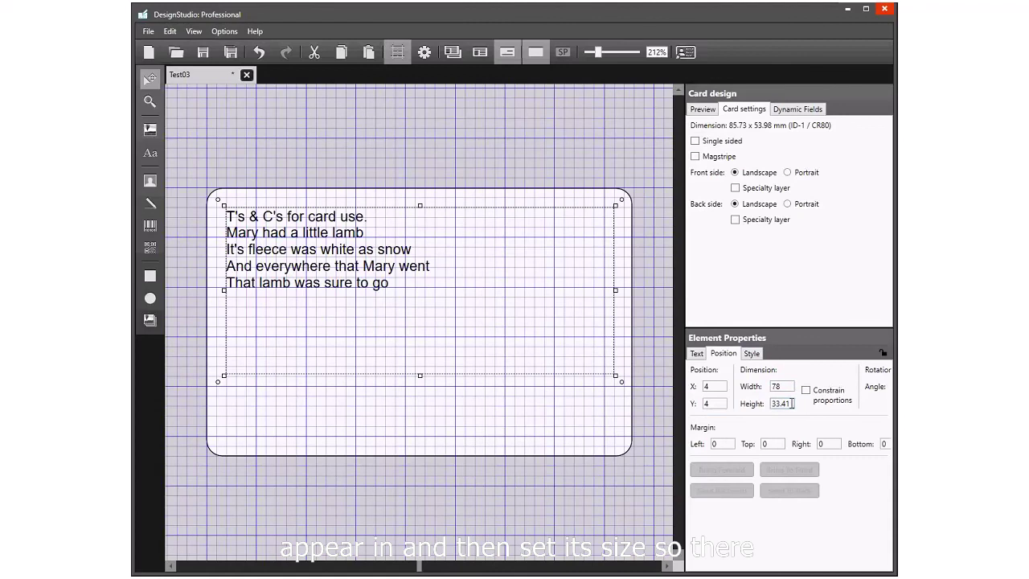
pyautogui.moveTo(793, 403); pyautogui.dragTo(765, 404)
pyautogui.write('46')
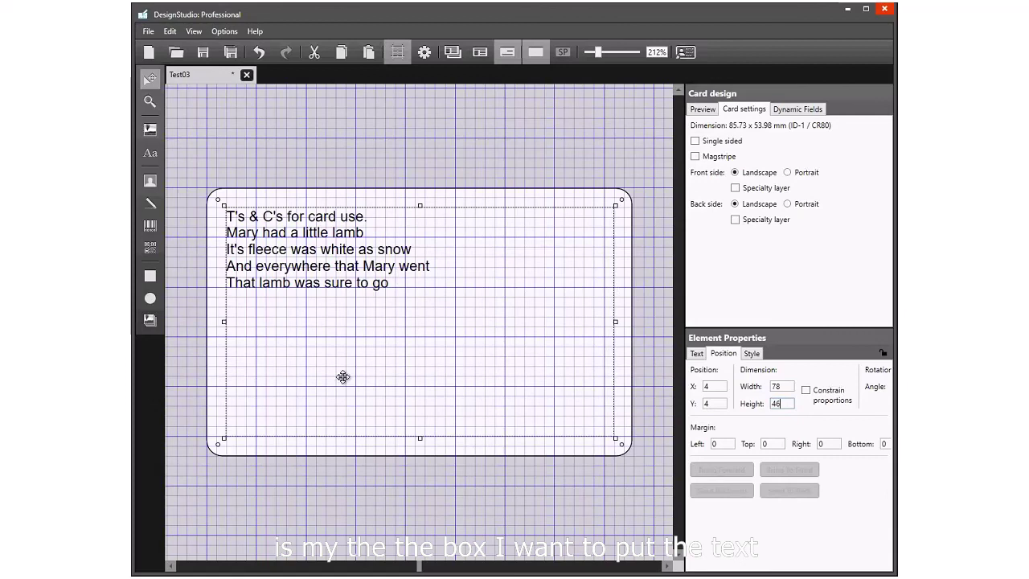
# Set the text size to 24 and try Wrap text and Clip text, leaving both off
pyautogui.click(696, 355)
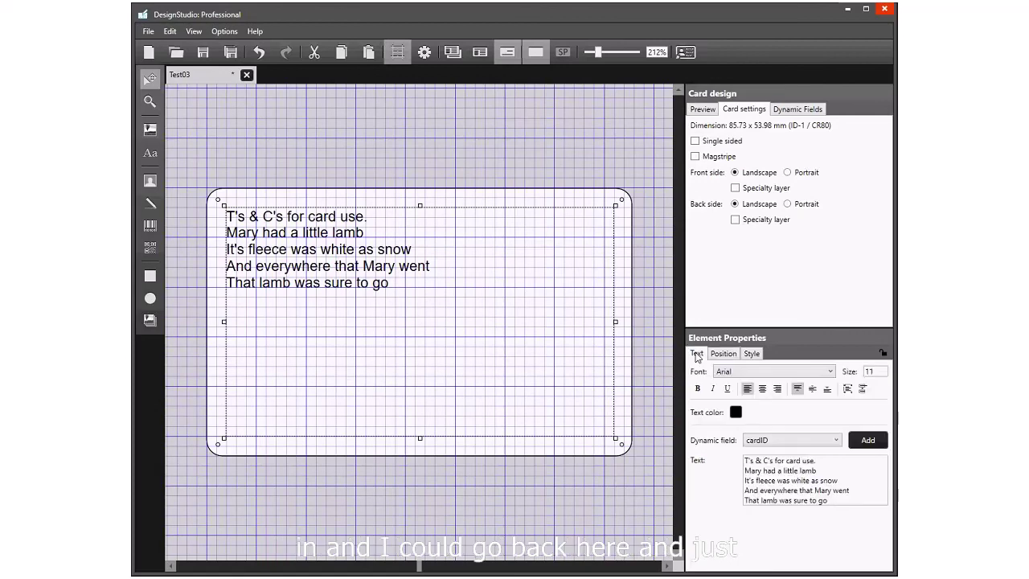
pyautogui.doubleClick(876, 371)
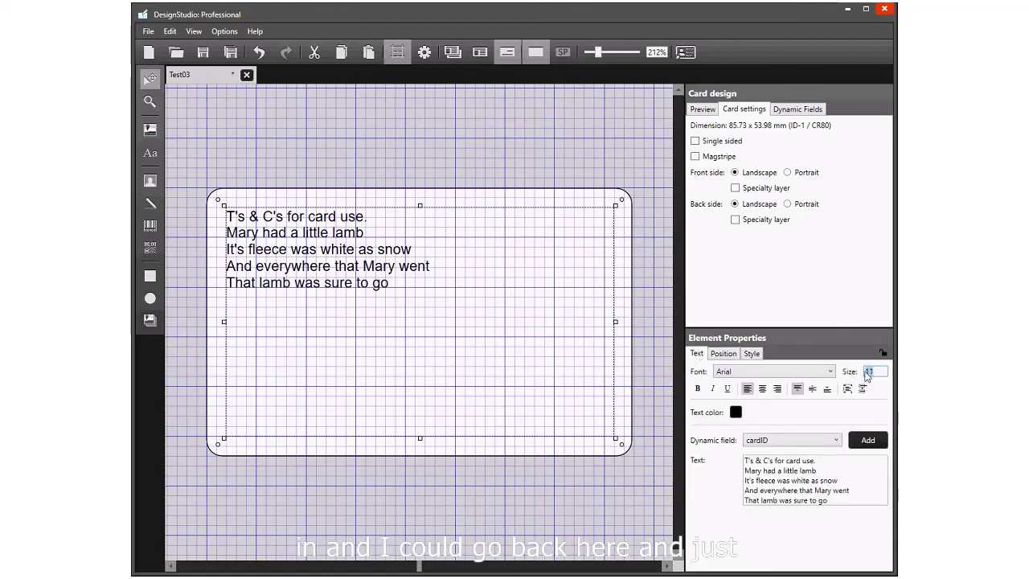
pyautogui.write('24')
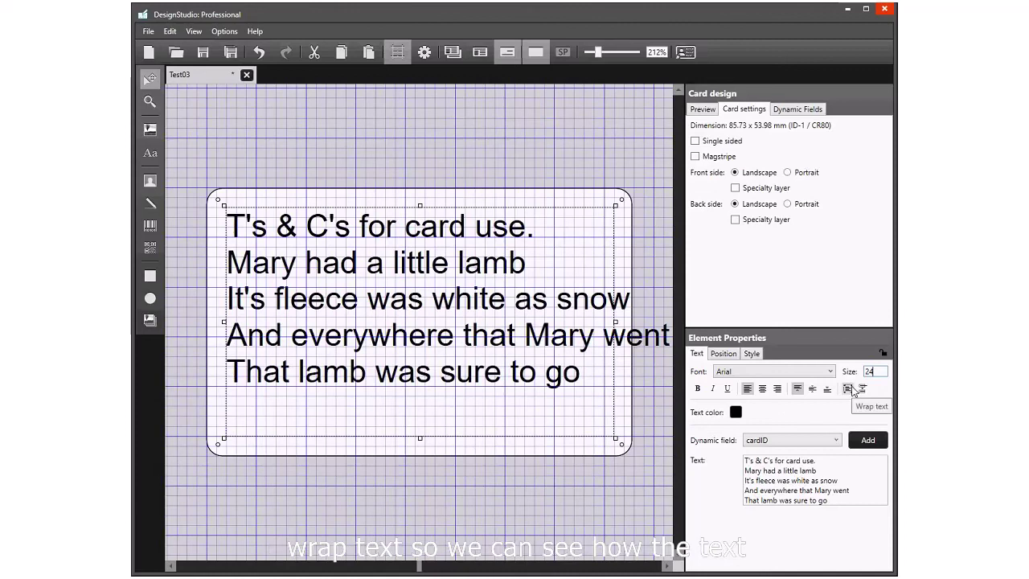
pyautogui.click(849, 389)
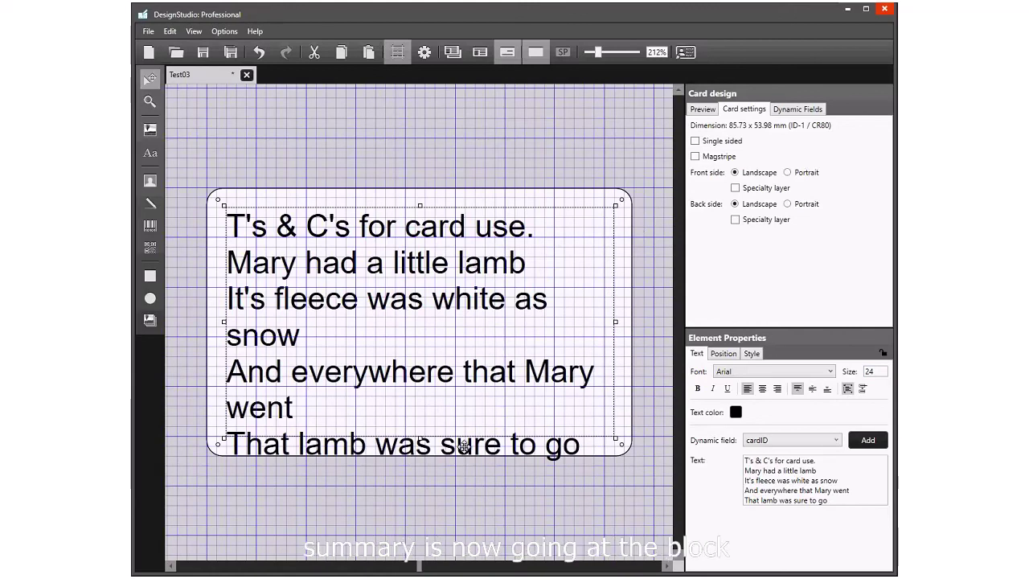
pyautogui.click(848, 389)
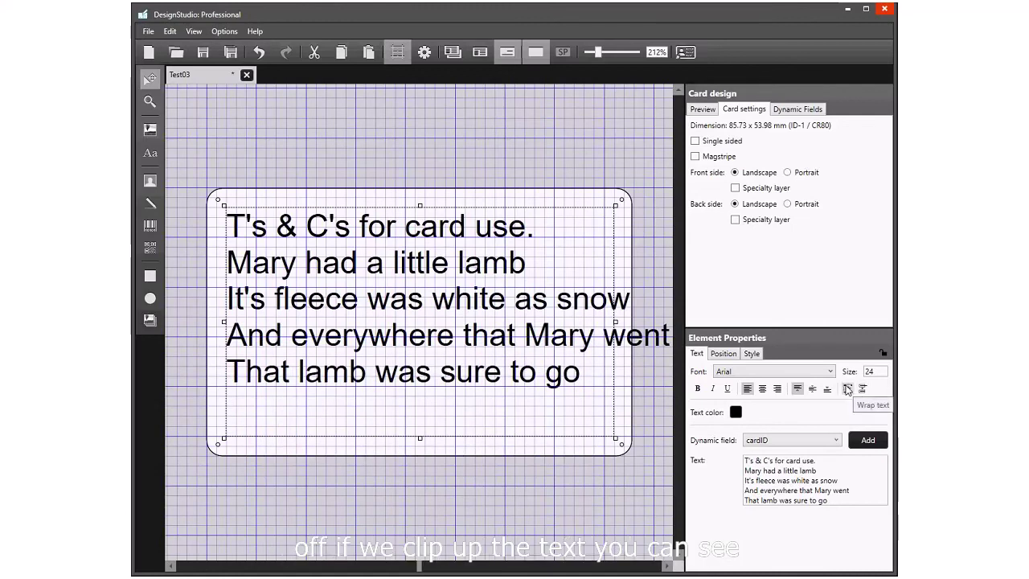
pyautogui.click(862, 388)
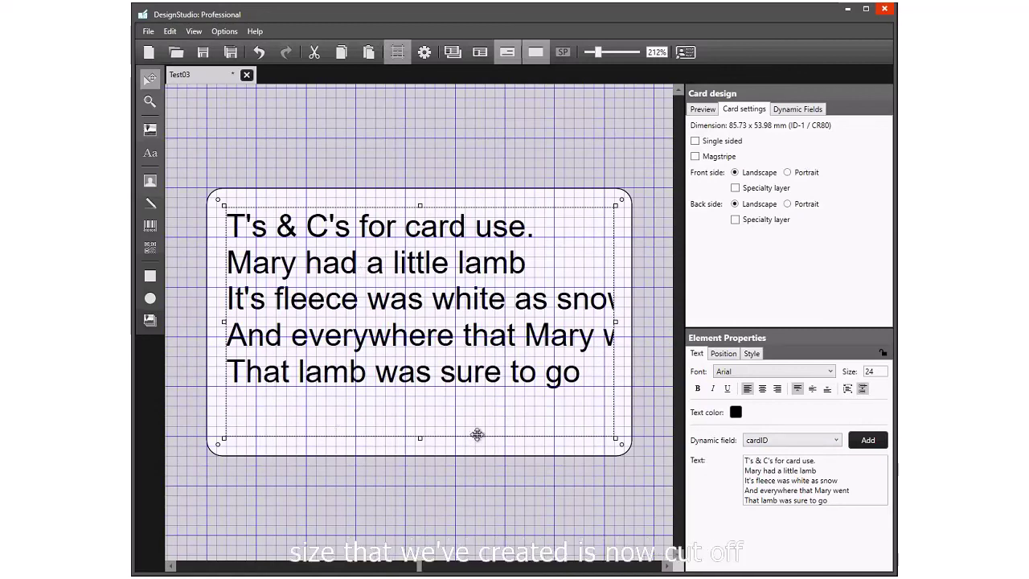
pyautogui.click(864, 389)
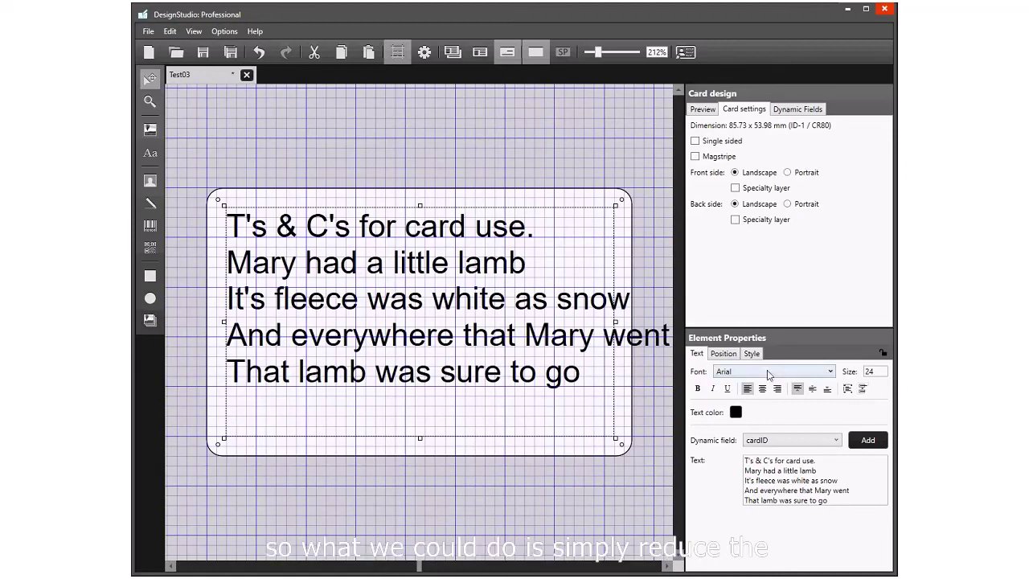
# Change the text size to 20 and centre it horizontally and vertically in its box
pyautogui.doubleClick(860, 374)
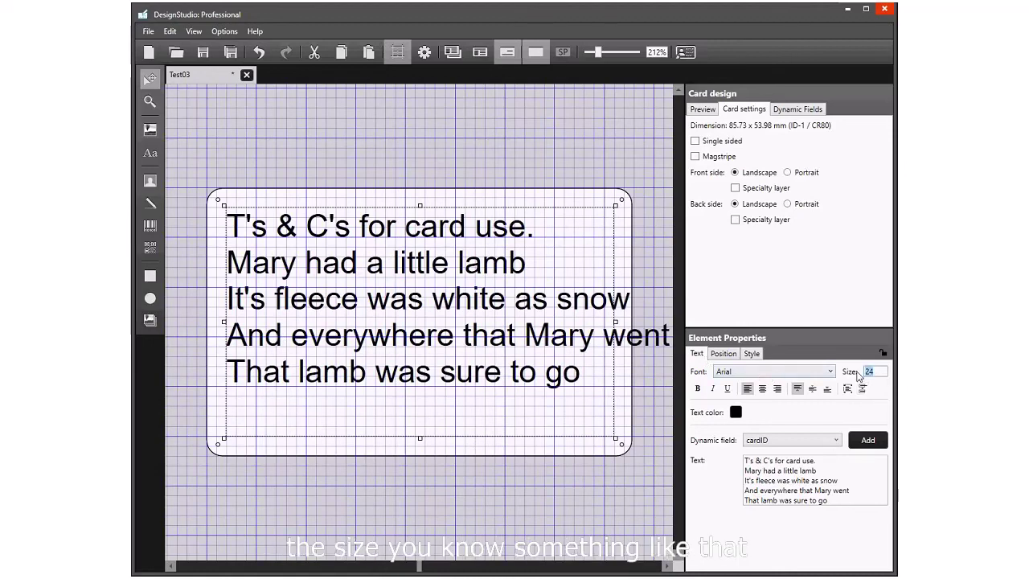
pyautogui.write('18')
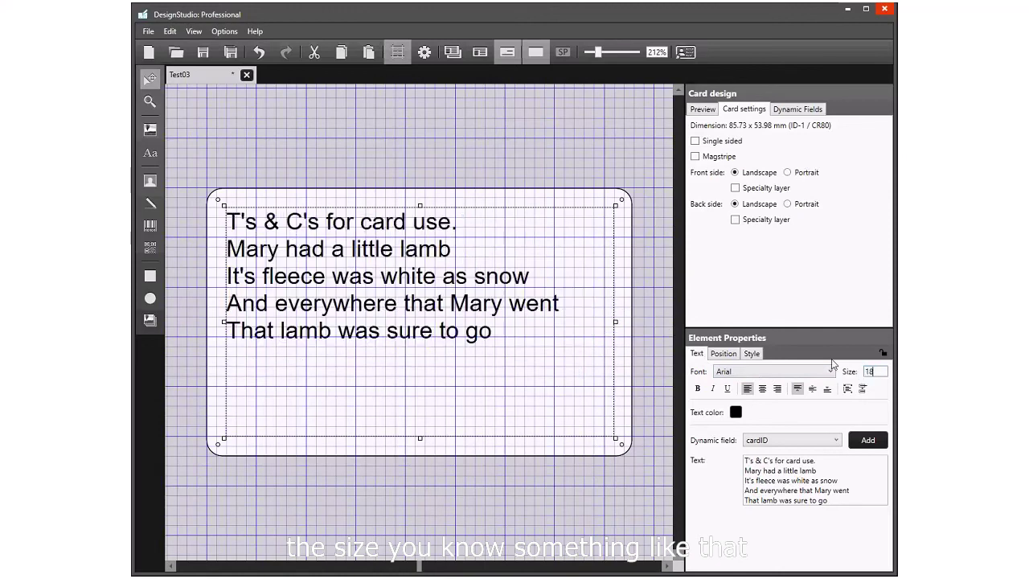
pyautogui.press('BackSpace')
pyautogui.press('BackSpace')
pyautogui.write('24')
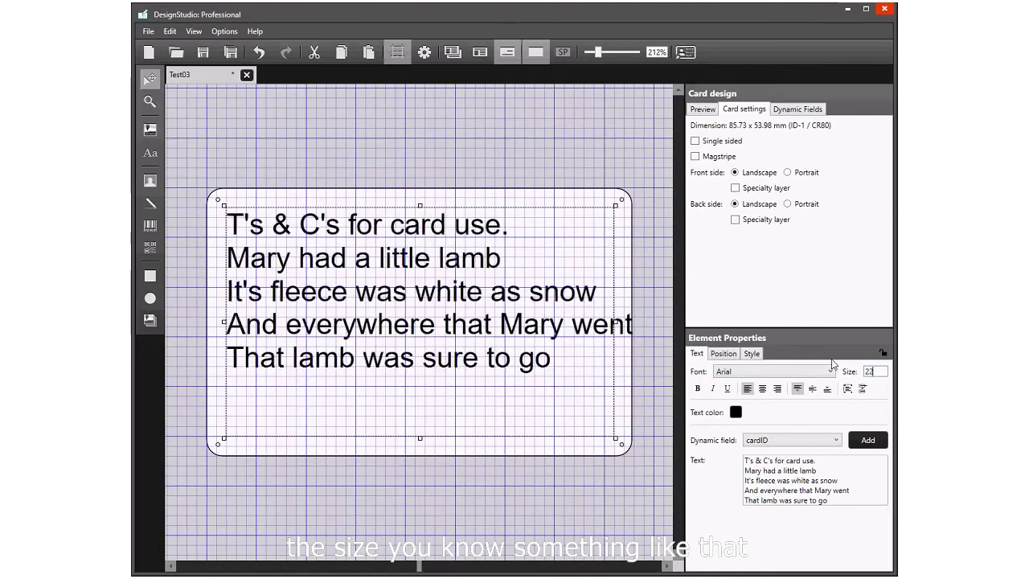
pyautogui.press('BackSpace')
pyautogui.write('0')
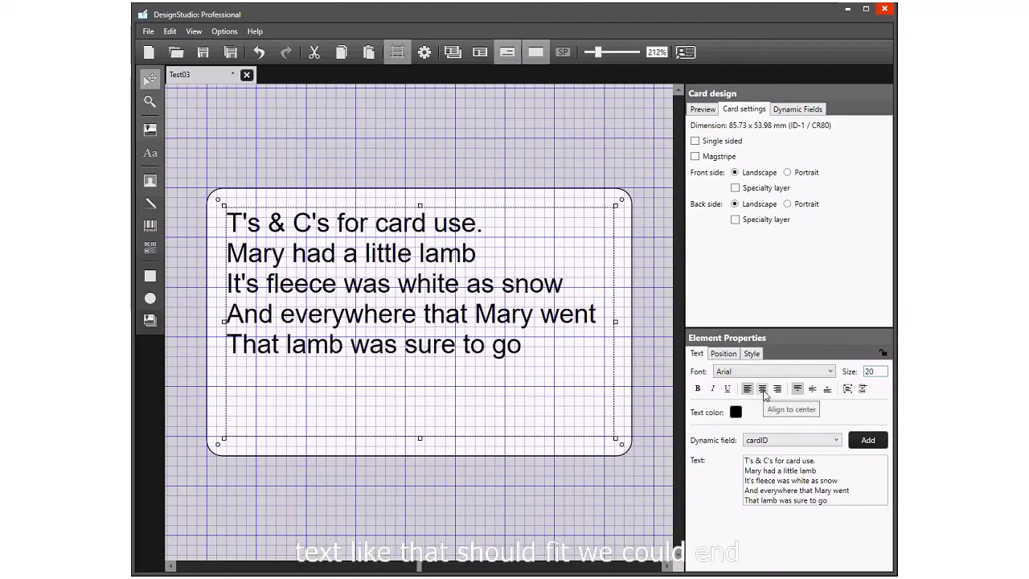
pyautogui.click(762, 388)
pyautogui.click(812, 388)
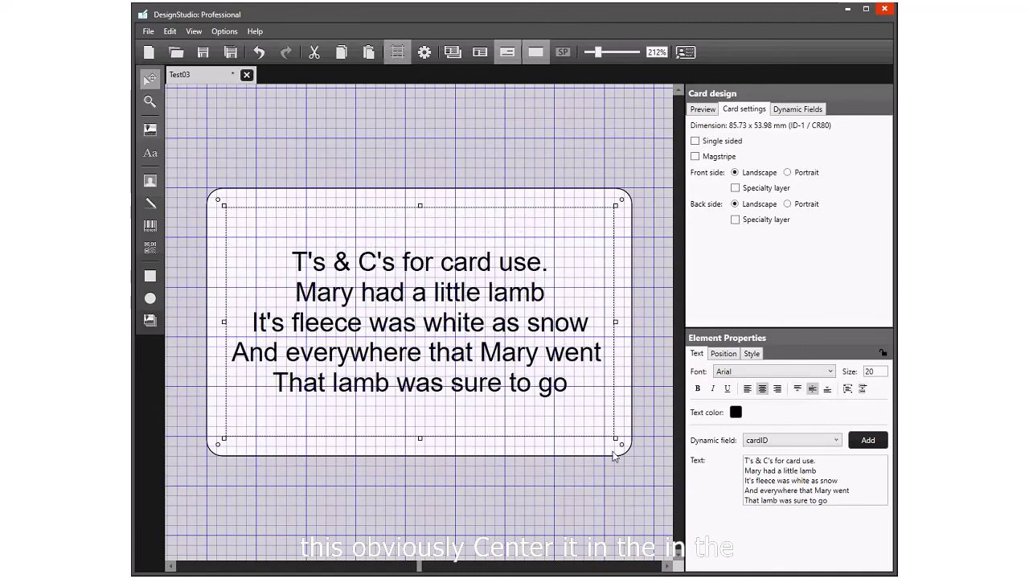
pyautogui.click(518, 490)
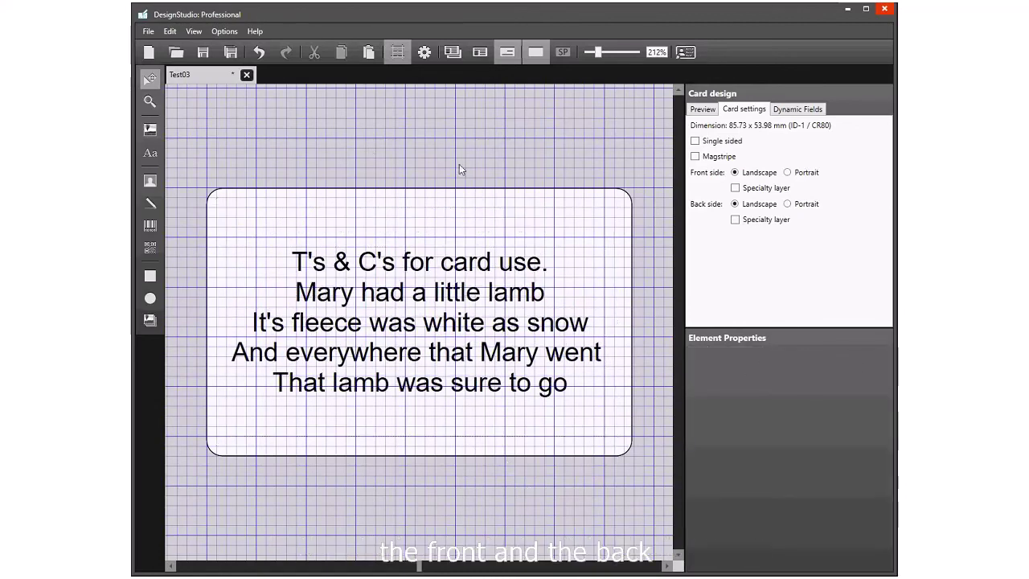
# Display front and back together, zoomed out so both cards fit fully
pyautogui.click(455, 50)
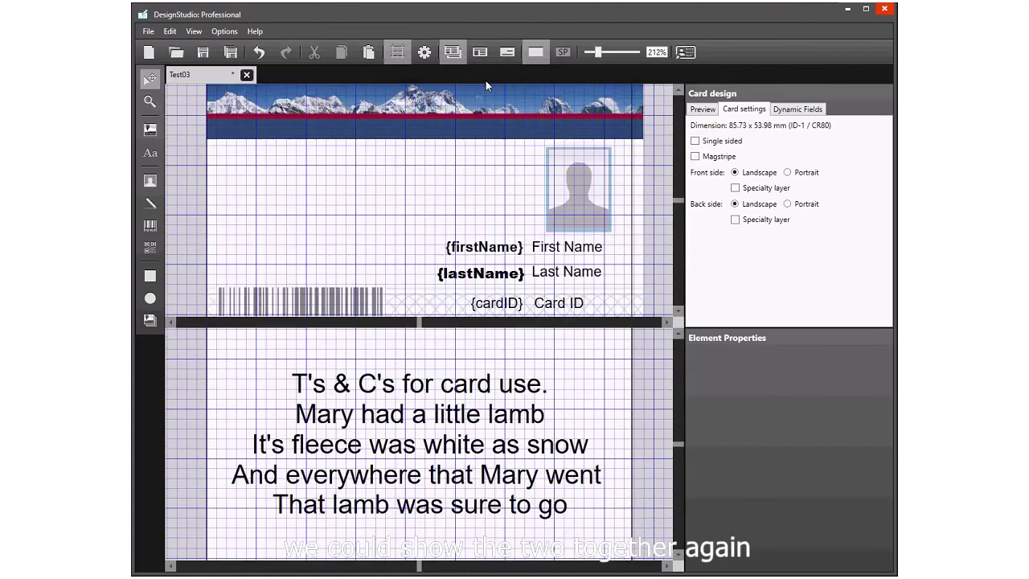
pyautogui.moveTo(598, 51); pyautogui.dragTo(595, 467)
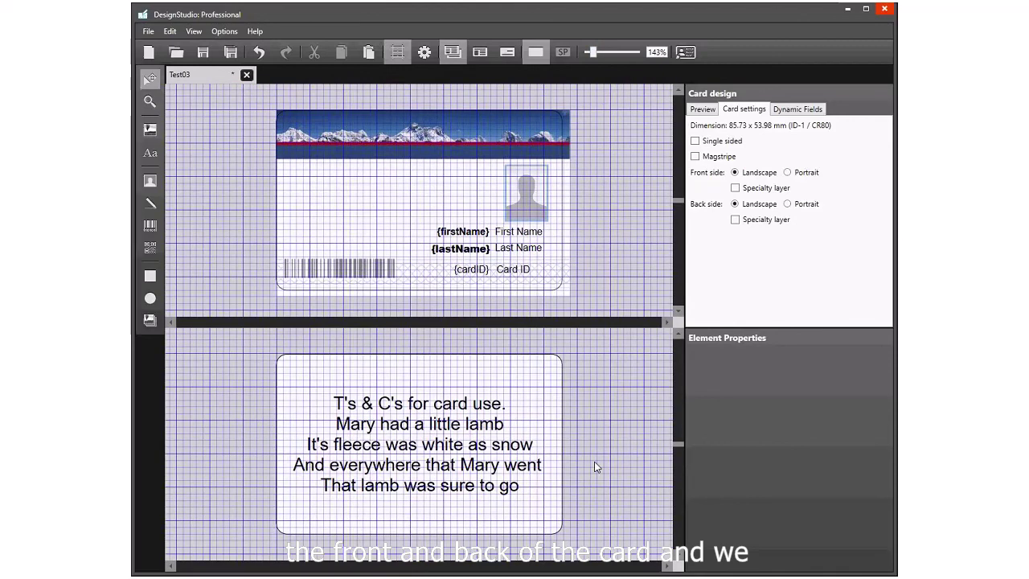
pyautogui.click(481, 54)
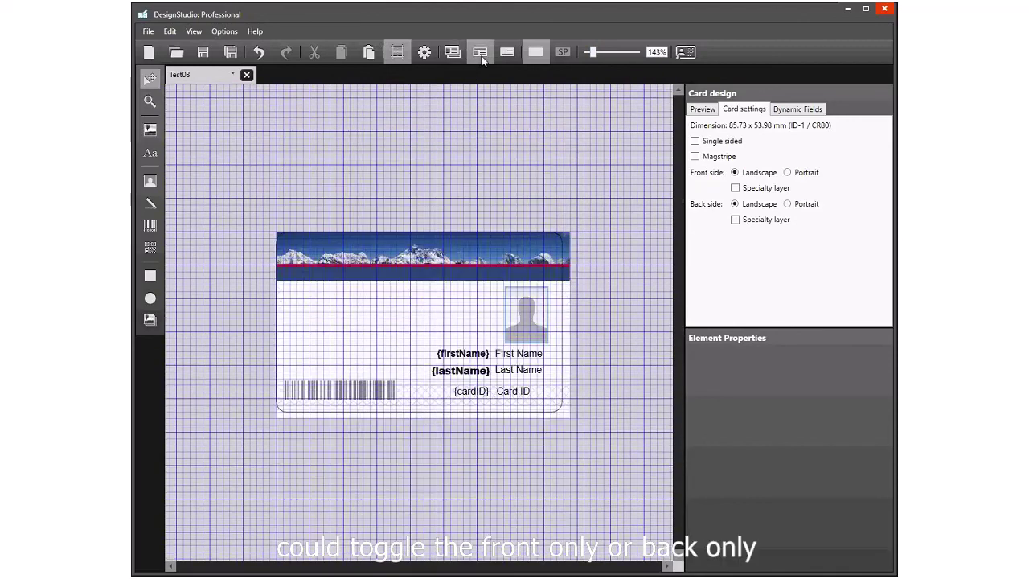
pyautogui.click(507, 52)
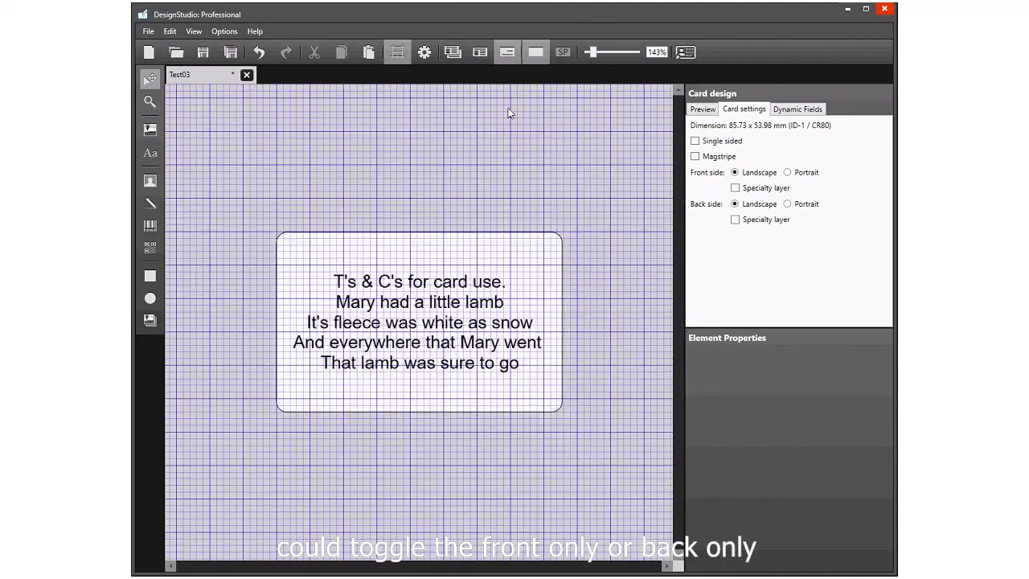
pyautogui.click(455, 52)
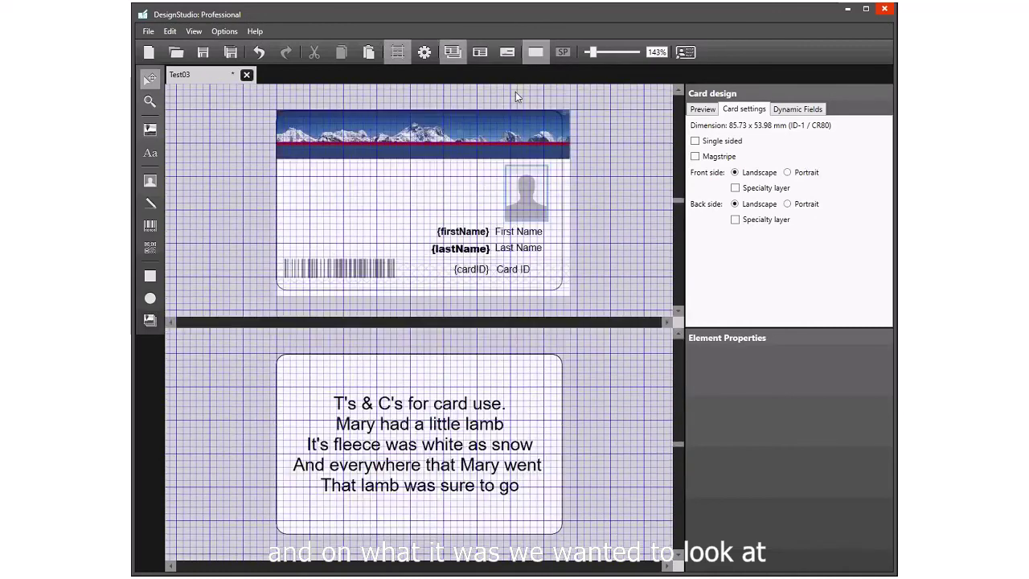
pyautogui.click(148, 31)
pyautogui.click(177, 170)
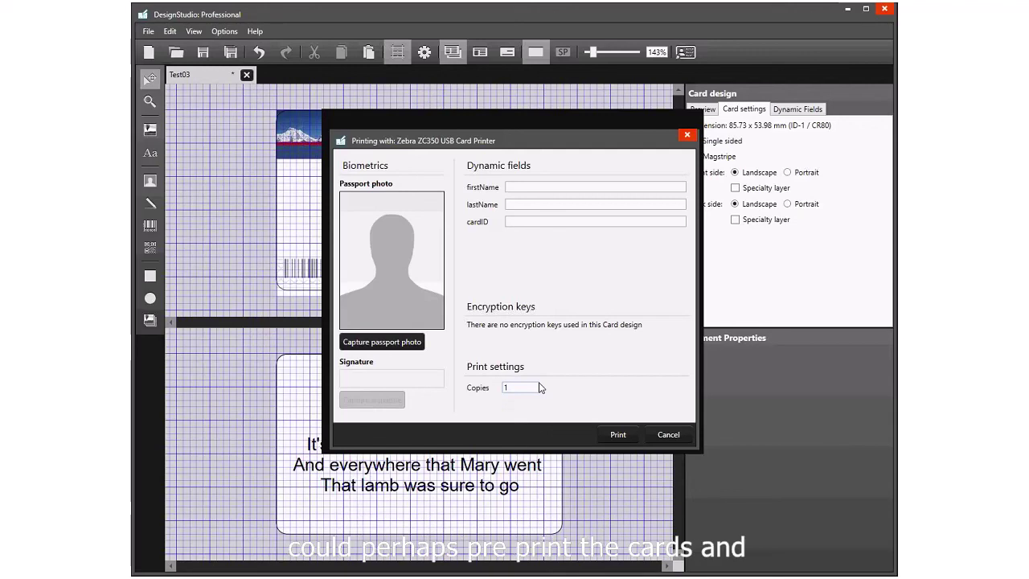
pyautogui.click(531, 387)
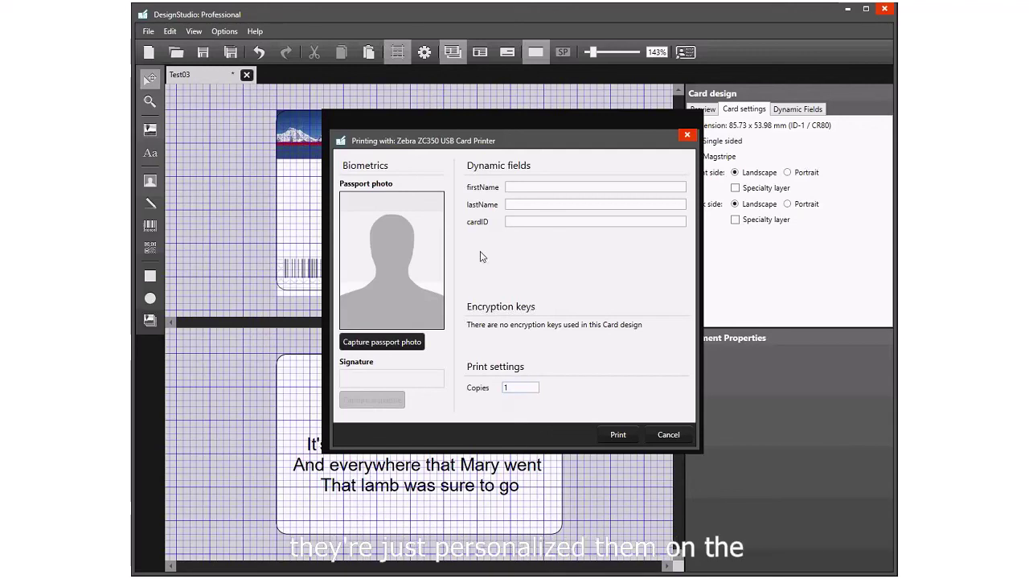
pyautogui.click(656, 435)
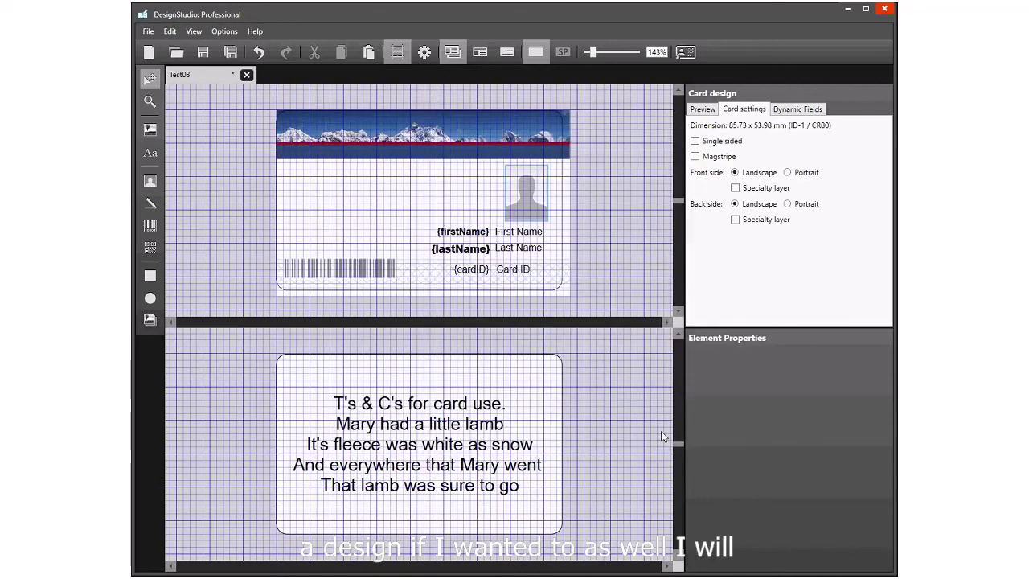
# Save the double-sided Test03 design with the toolbar Save Card design button
pyautogui.click(202, 53)
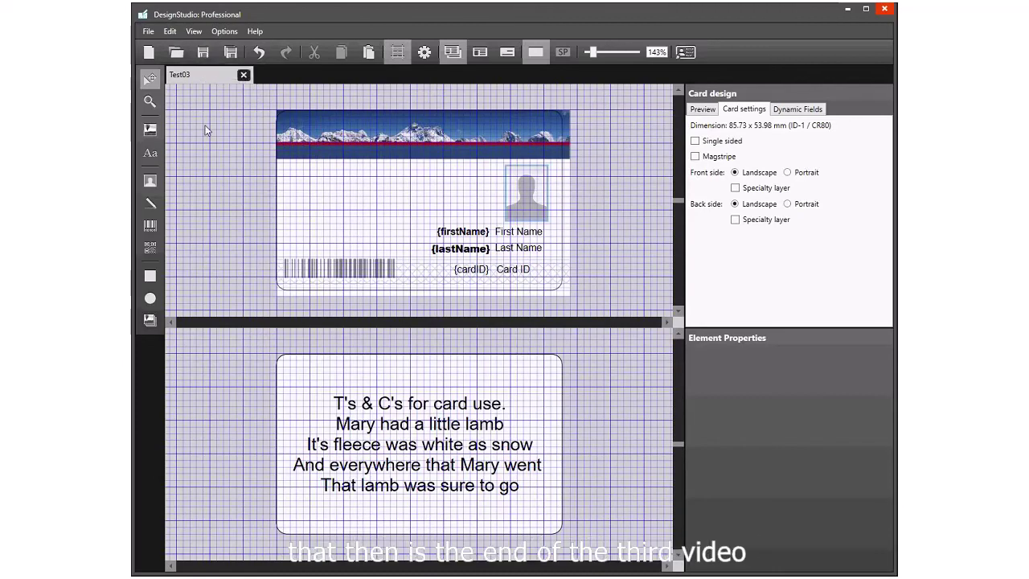